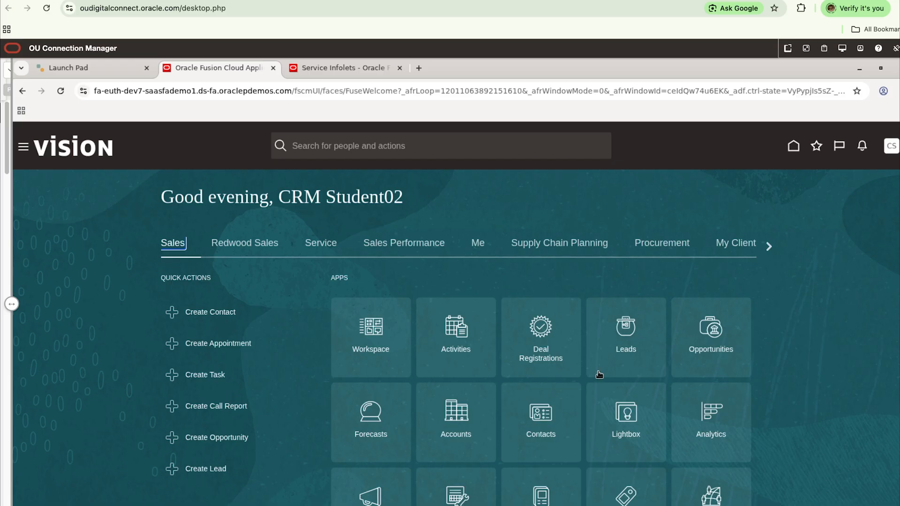
- Compare the apps and quick actions offered under Redwood Sales with those under Sales, ending on Sales
left_click(816, 359)
left_click(253, 248)
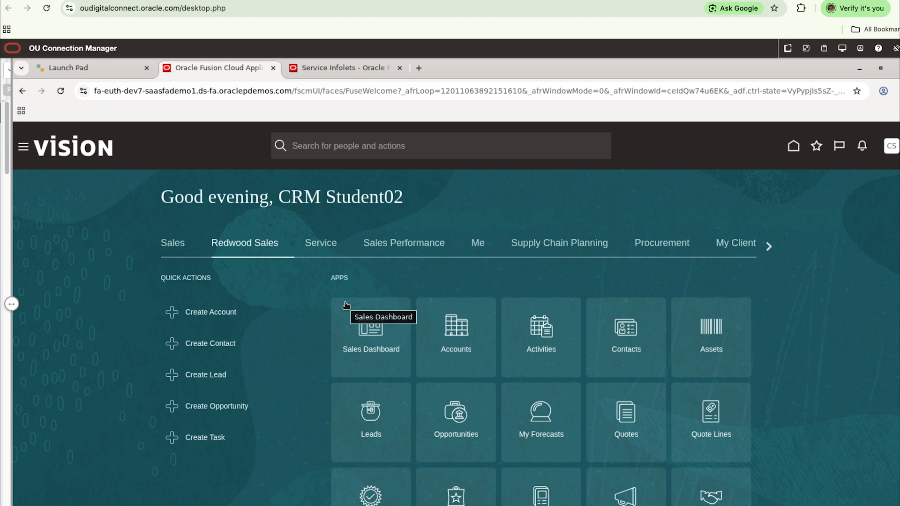
left_click(177, 247)
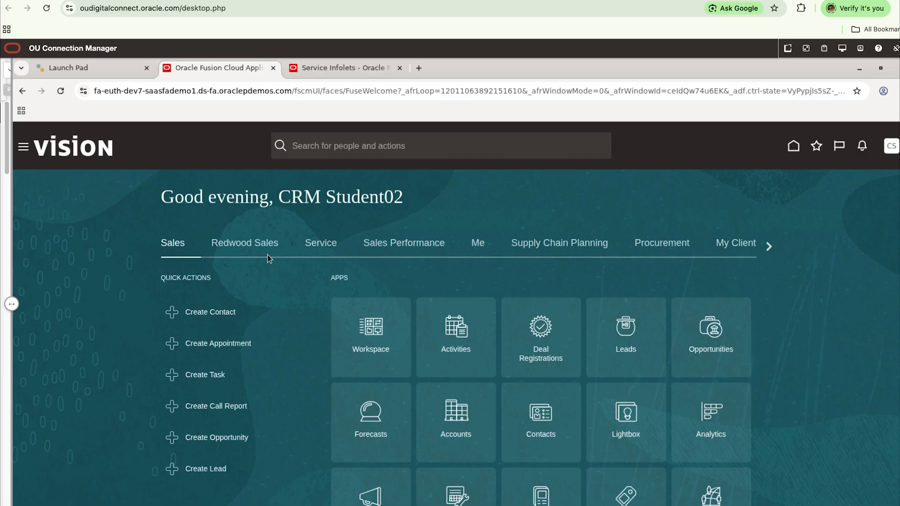
left_click(253, 251)
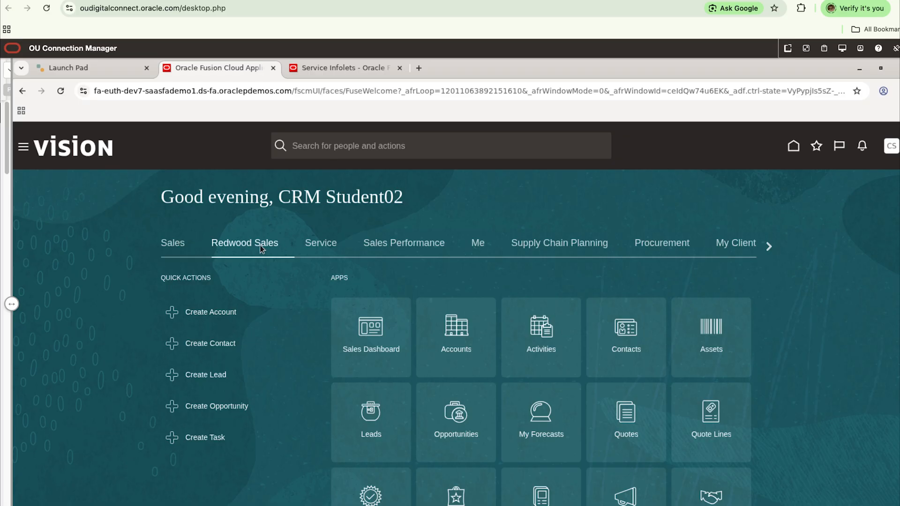
left_click(180, 247)
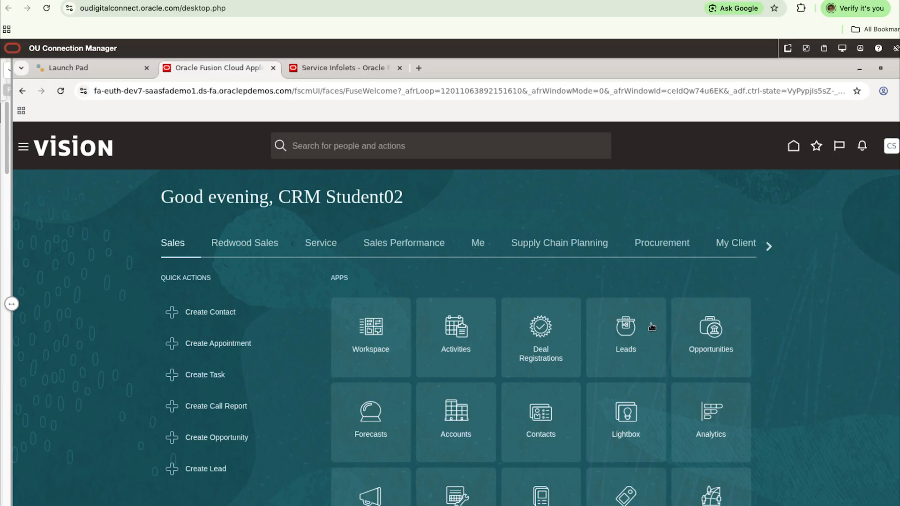
- Open the Sales Workspace and display the Open Opportunities list
left_click(366, 344)
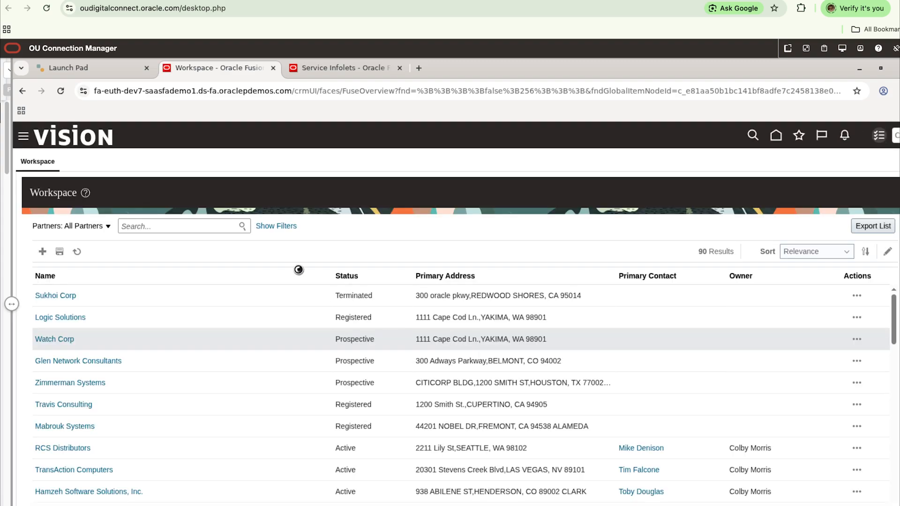
left_click(104, 226)
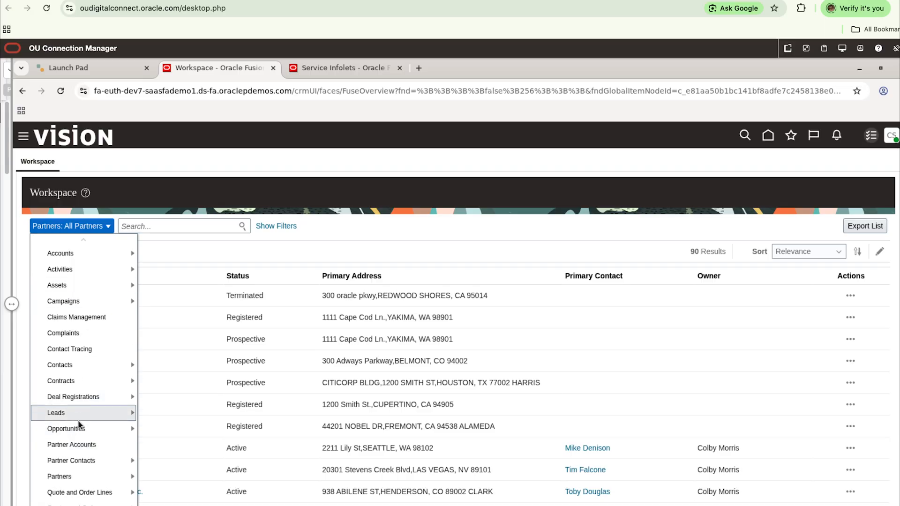
mouse_move(76, 425)
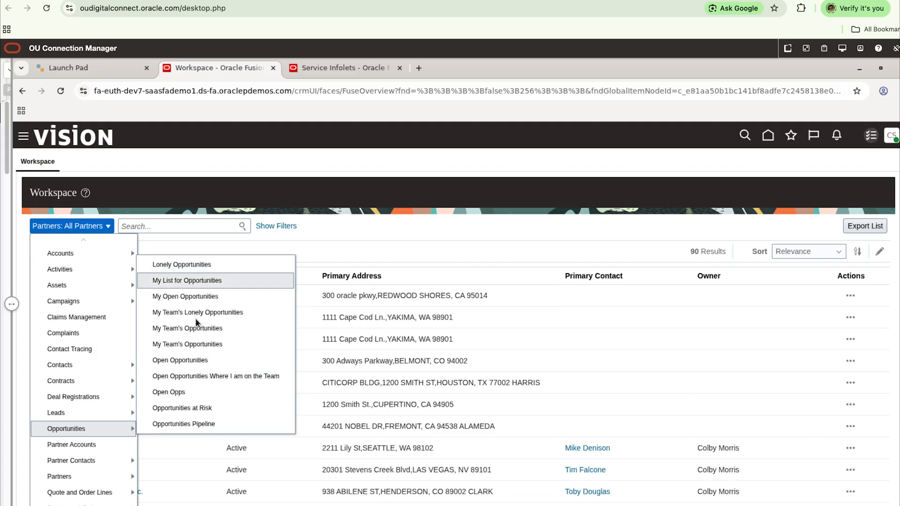
left_click(192, 364)
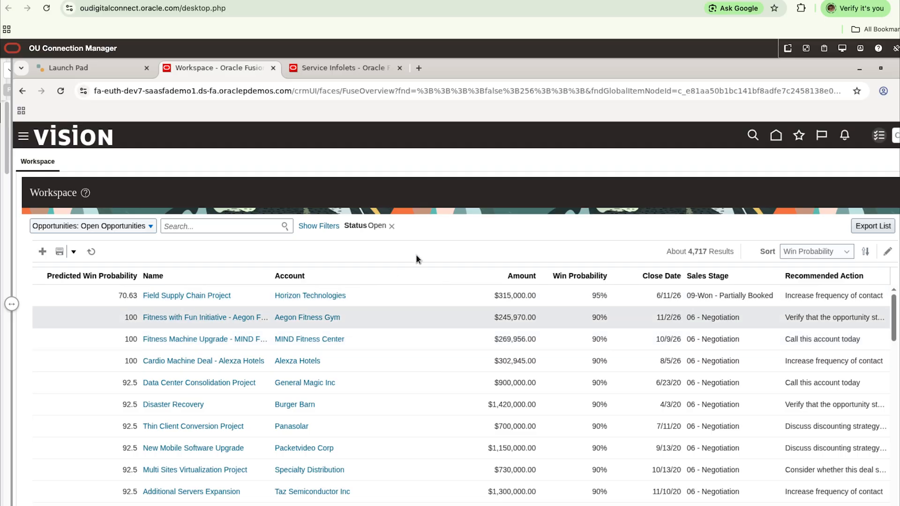
- Open the Field Supply Chain Project opportunity and examine its summary and contacts
left_click(177, 298)
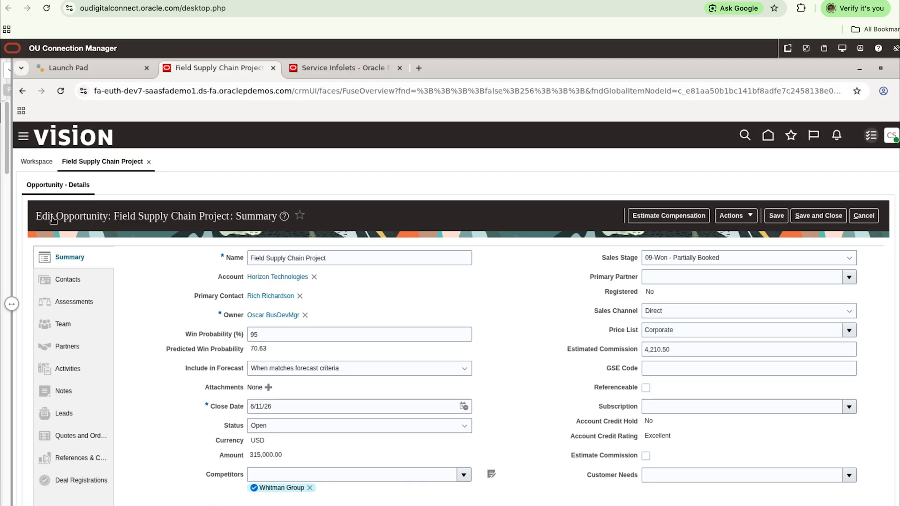
left_click(68, 282)
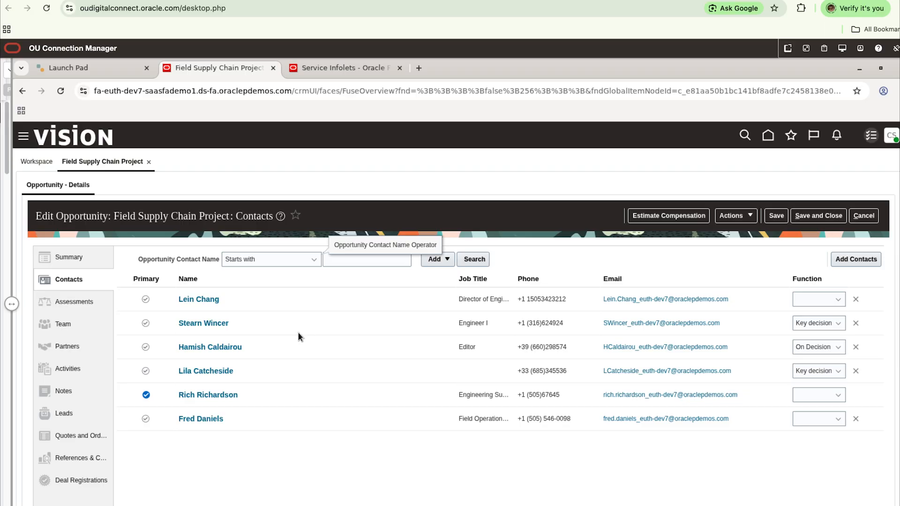
- Add an assessment to the opportunity using the Opportunity Discount Eligibility template, leaving its questions unanswered
left_click(72, 303)
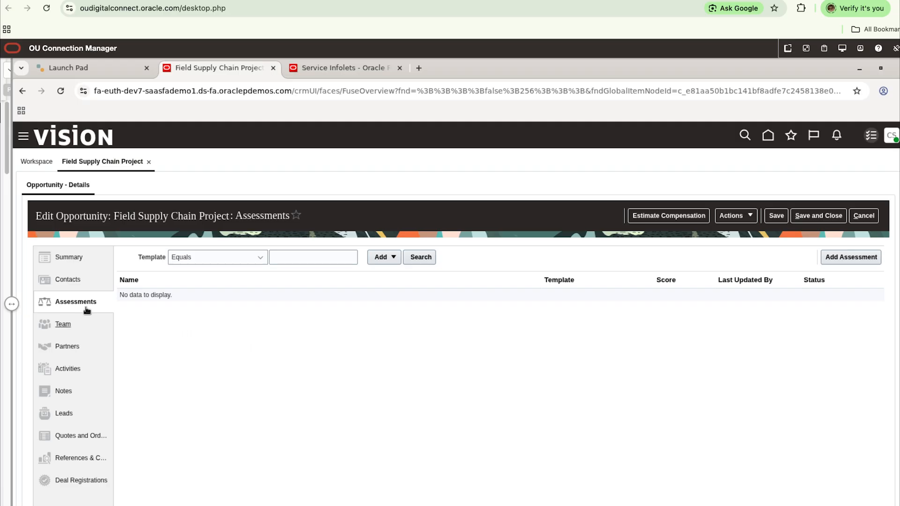
left_click(842, 260)
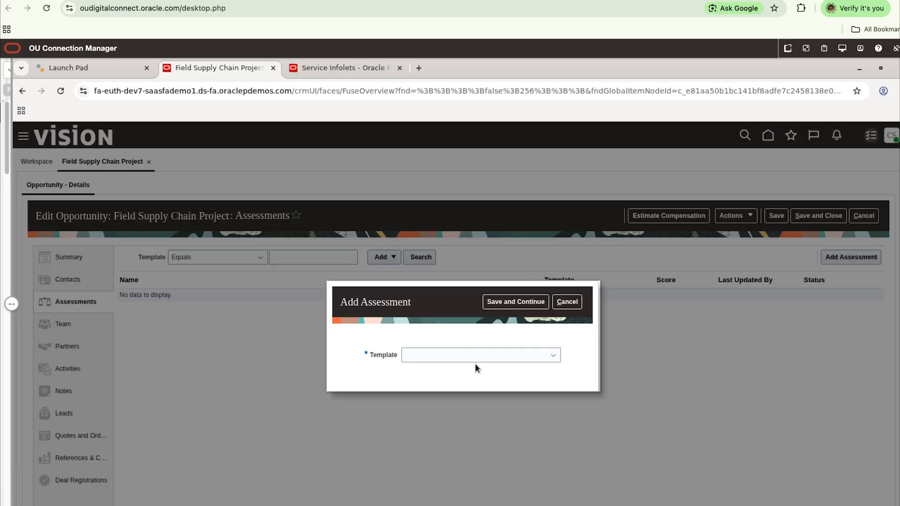
left_click(474, 358)
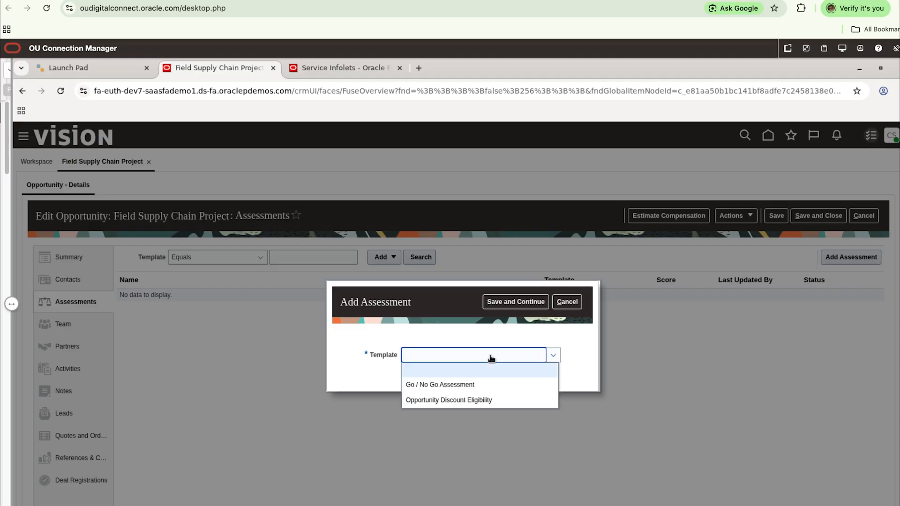
left_click(490, 399)
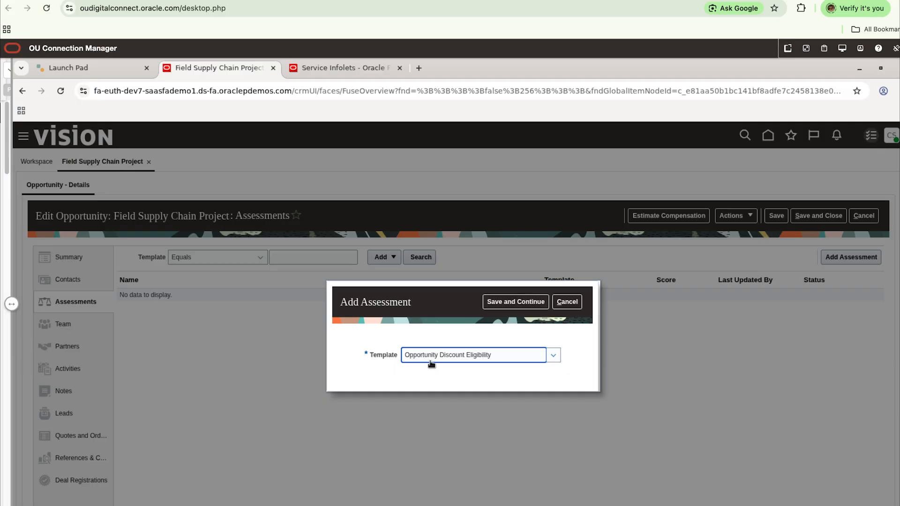
left_click(508, 306)
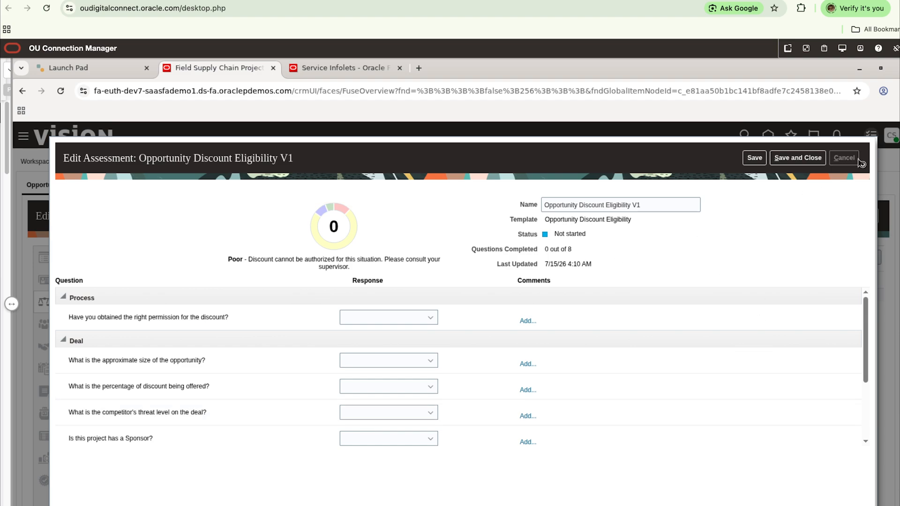
left_click(843, 158)
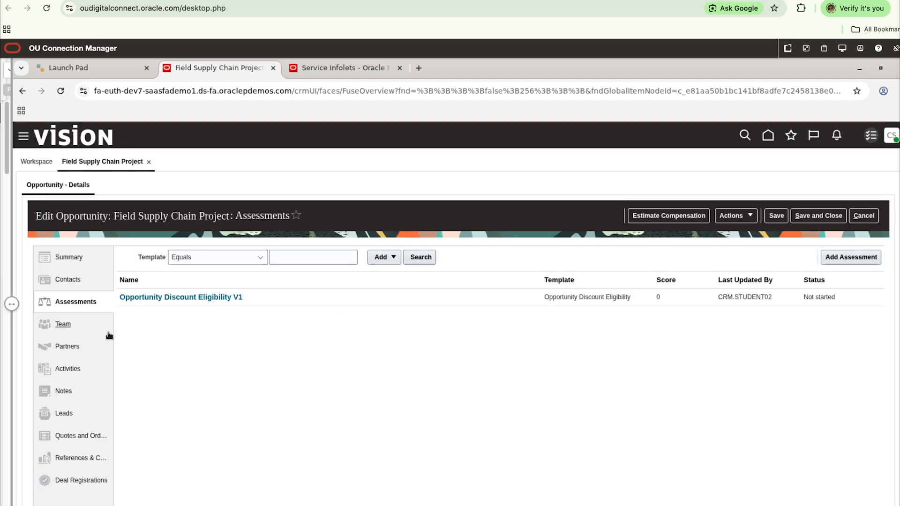
- Check the function choices for the first listed member of the opportunity team, and make that member the owner
left_click(82, 331)
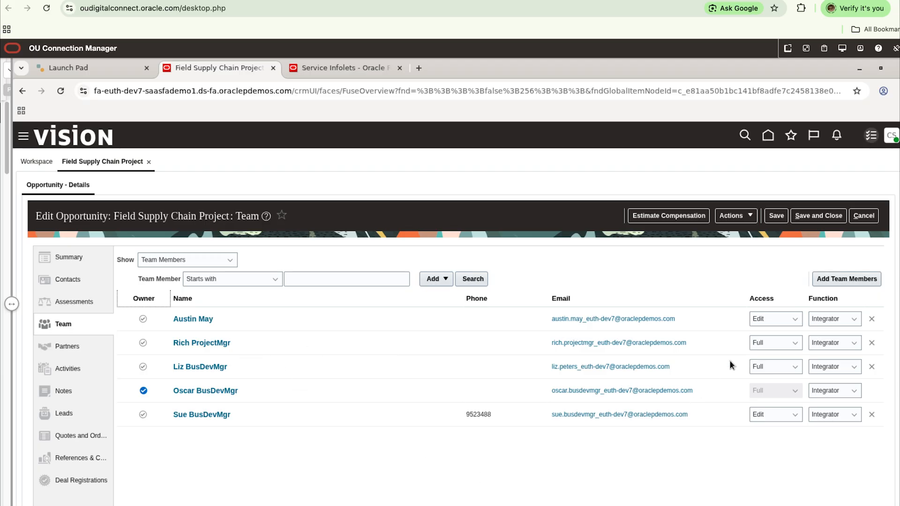
left_click(823, 319)
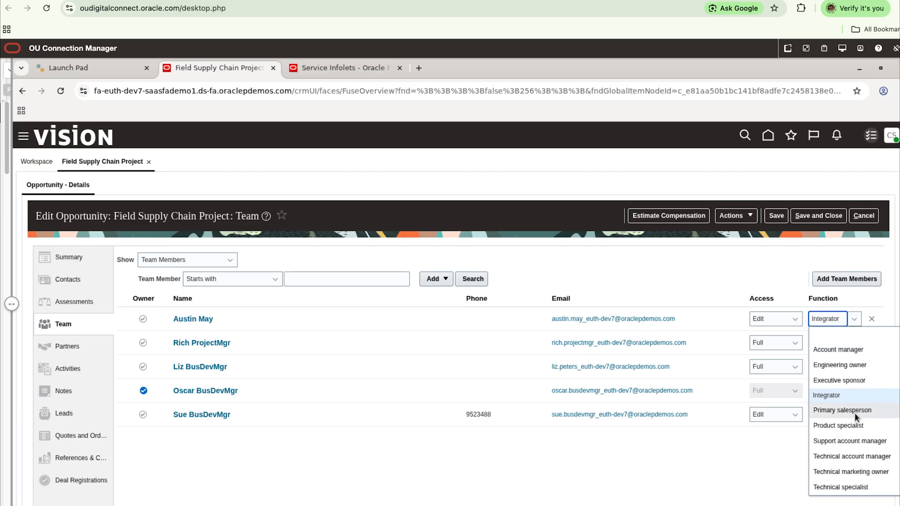
left_click(456, 457)
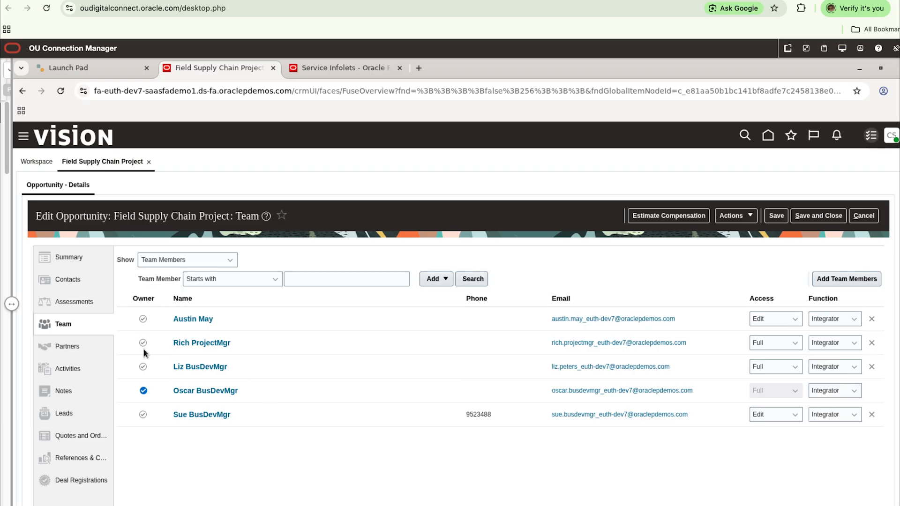
left_click(143, 319)
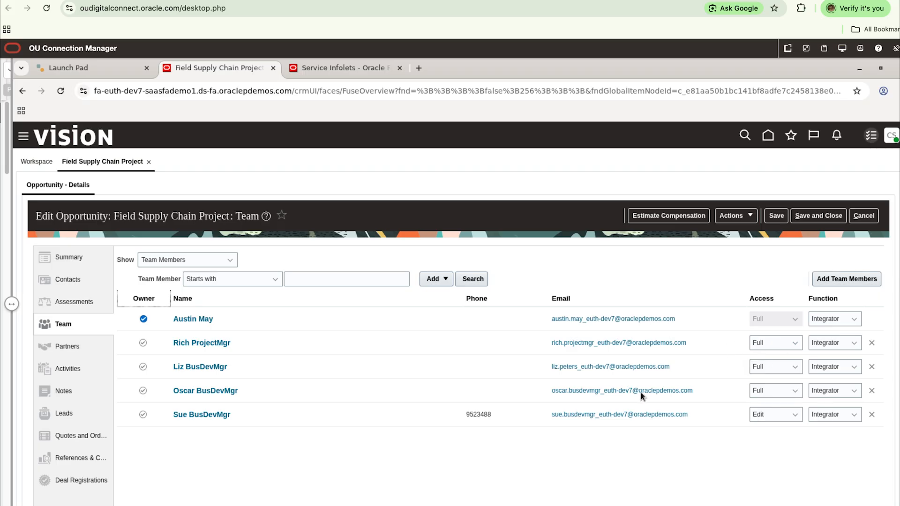
- Examine the opportunity's partners, activities and notes, including the blank note form, without creating a note
left_click(67, 347)
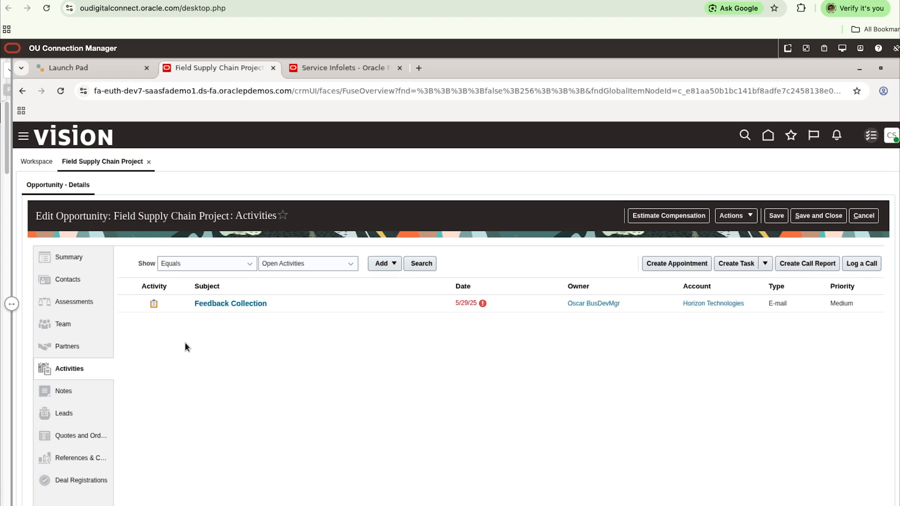
left_click(161, 367)
left_click(87, 389)
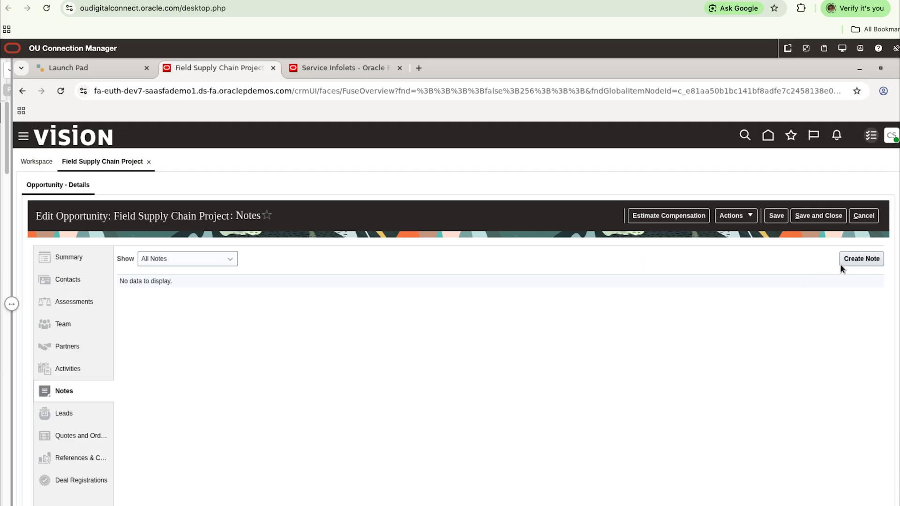
left_click(859, 258)
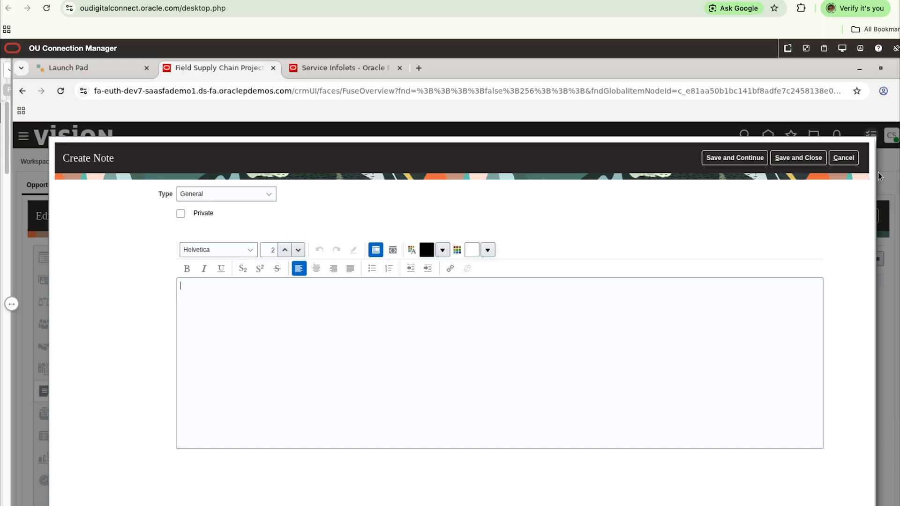
left_click(837, 162)
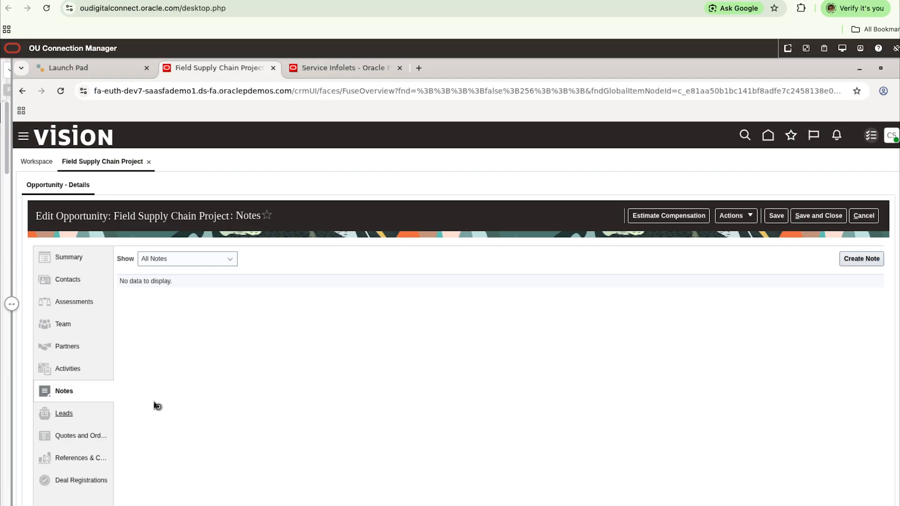
- Examine the opportunity's leads, and try to create a quote under Quotes and Orders
left_click(64, 413)
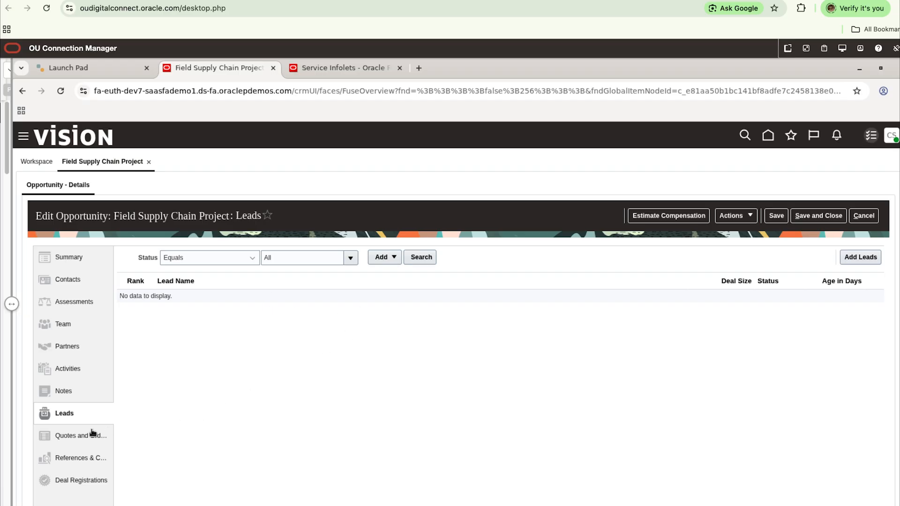
left_click(51, 437)
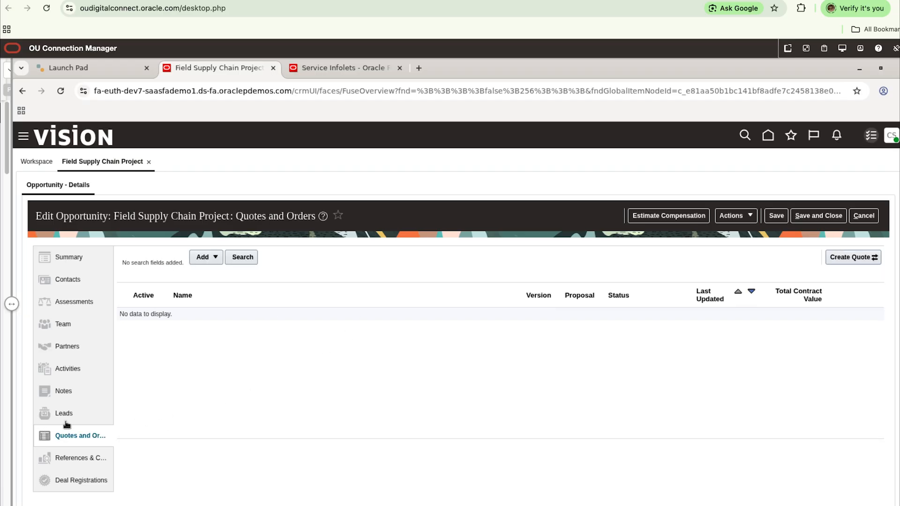
left_click(853, 258)
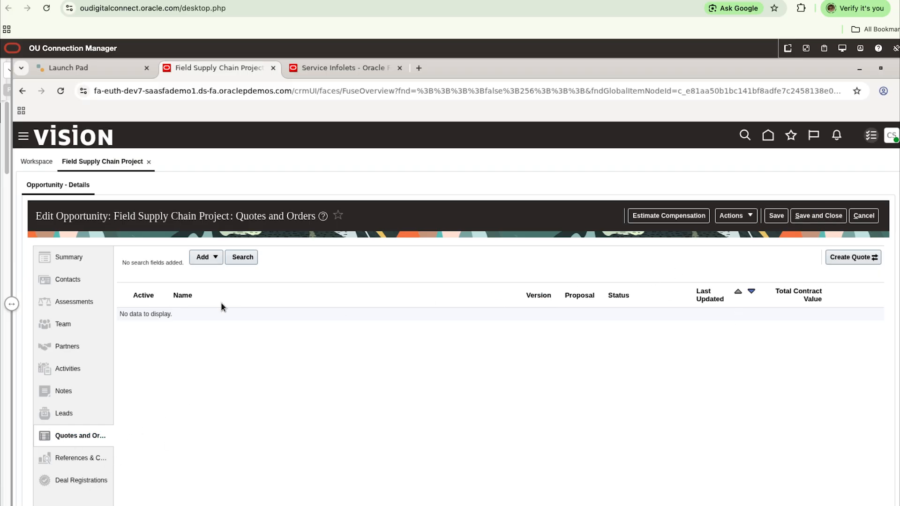
- Leave the opportunity for the home page, discarding its unsaved changes, and open the Redwood Sales opportunities list
left_click(768, 135)
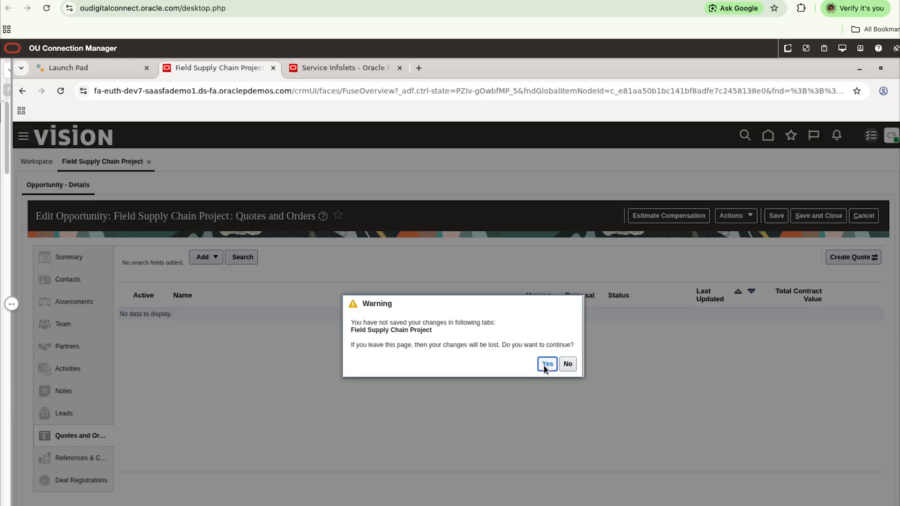
left_click(545, 366)
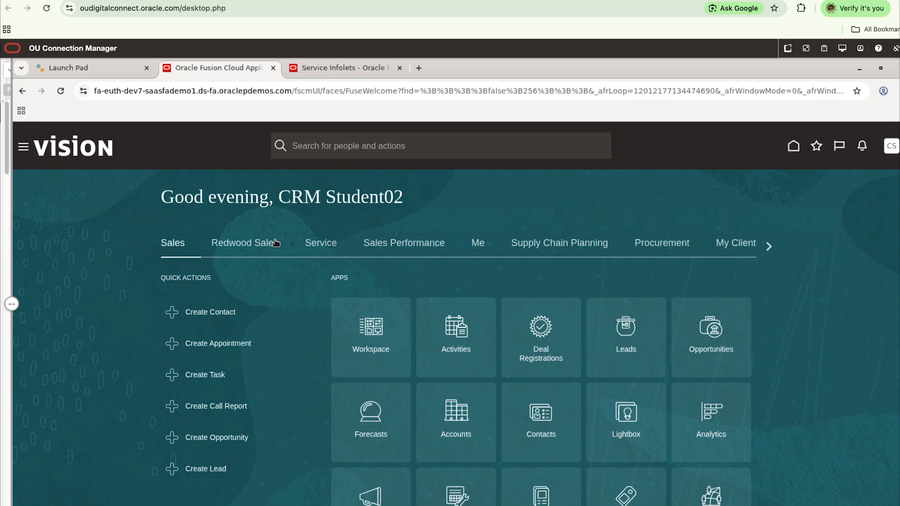
left_click(276, 242)
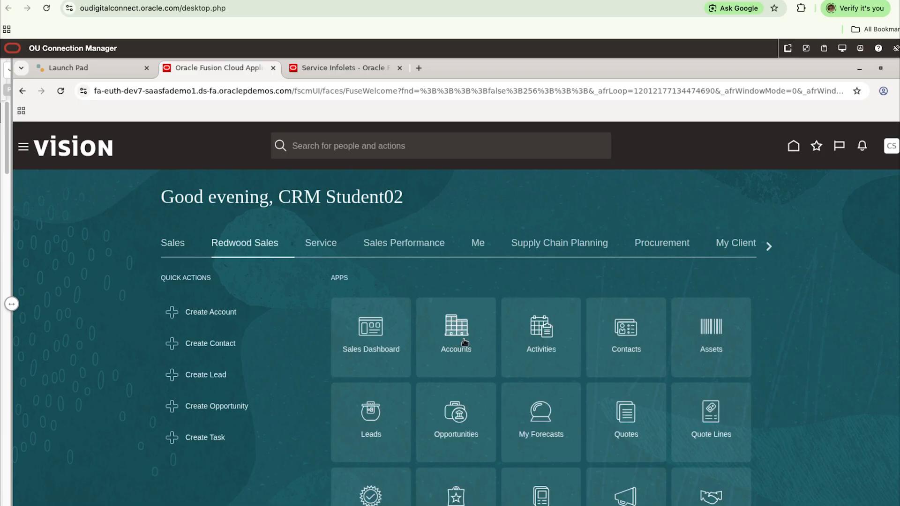
left_click(463, 432)
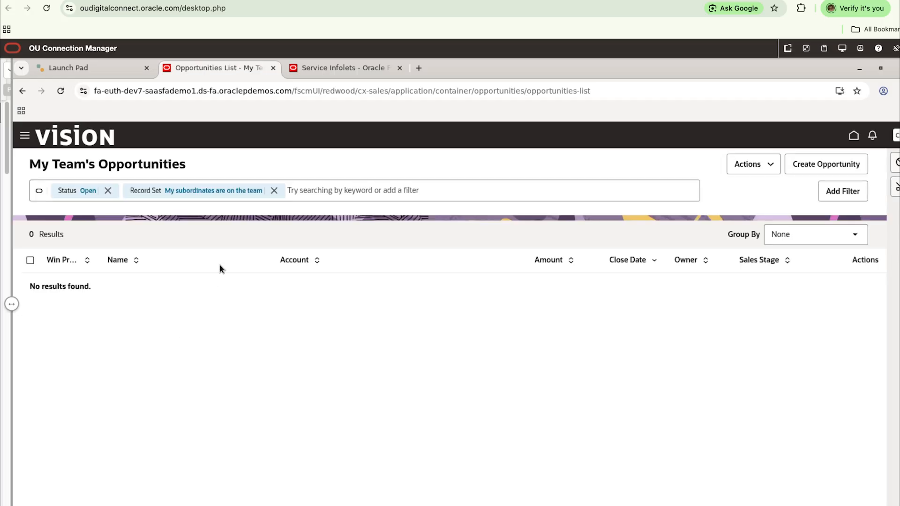
- Remove the Record Set filter from the opportunities list, and check the saved searches offered for it
left_click(273, 190)
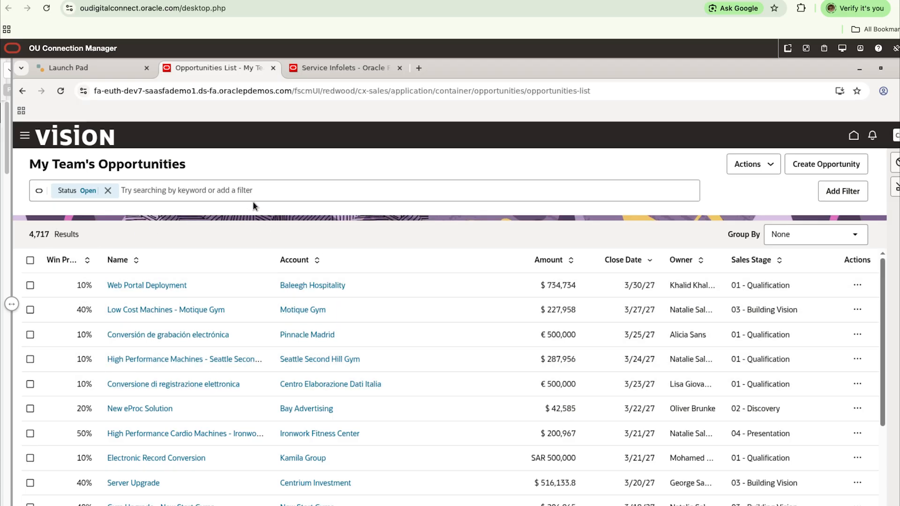
left_click(257, 192)
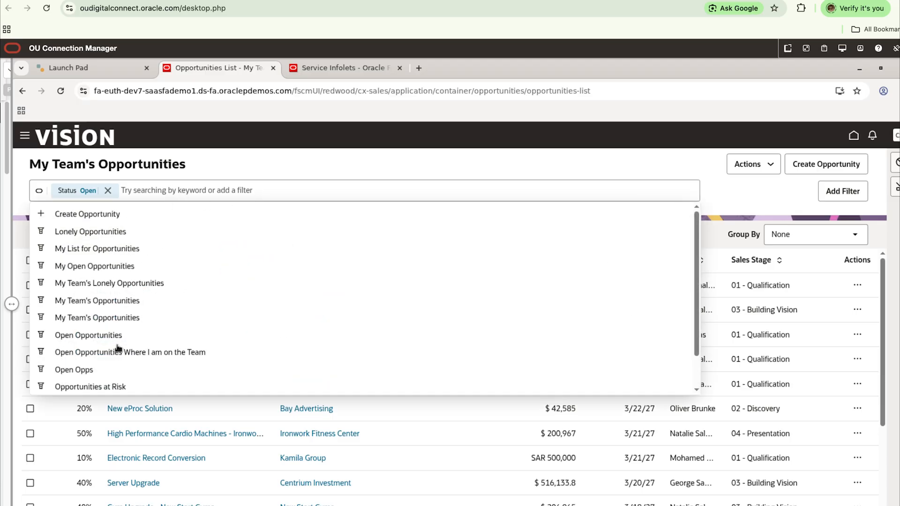
left_click(753, 192)
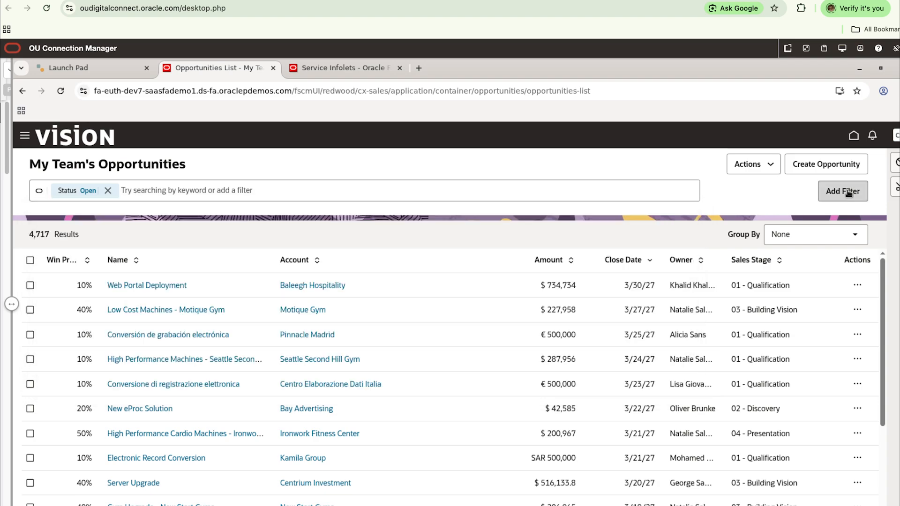
- Add an Account filter to the opportunities list and limit it to Crest Unlimited
left_click(848, 192)
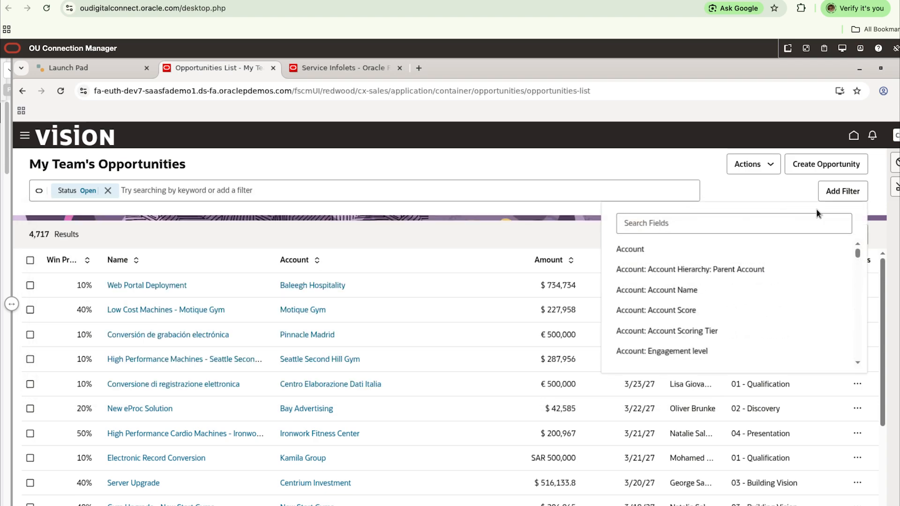
left_click(648, 253)
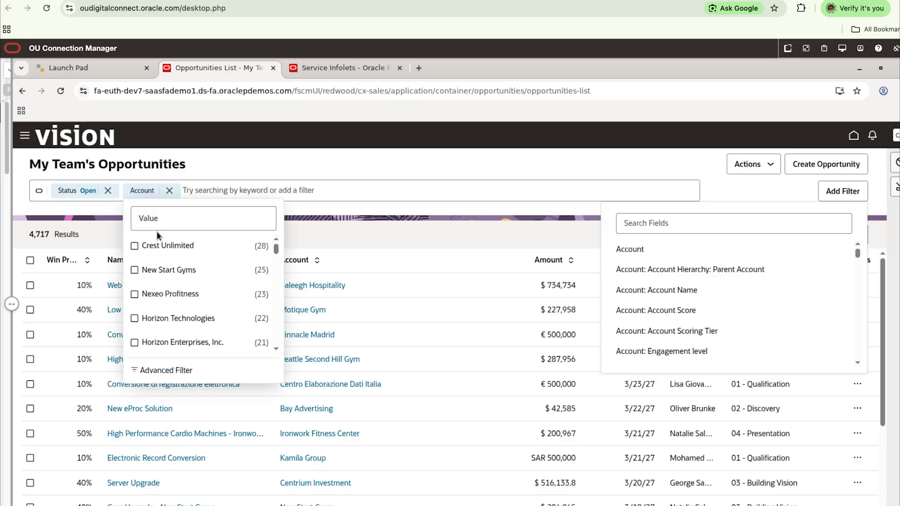
left_click(134, 246)
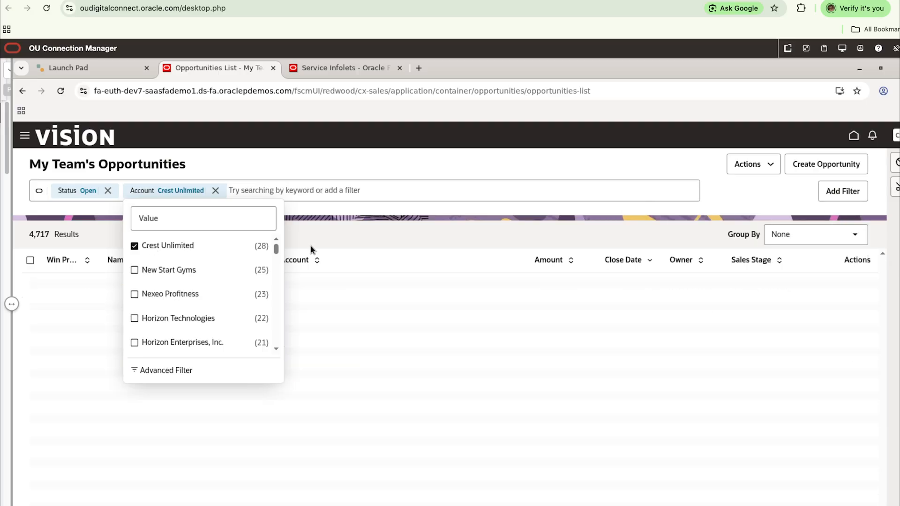
left_click(411, 226)
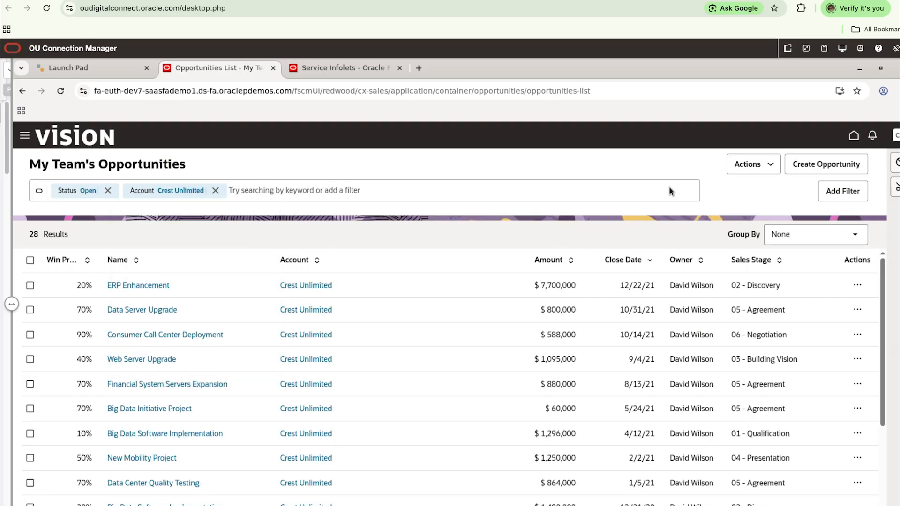
- Check the columns available for the list without changing the selection, and widen the Win Probability column
left_click(746, 165)
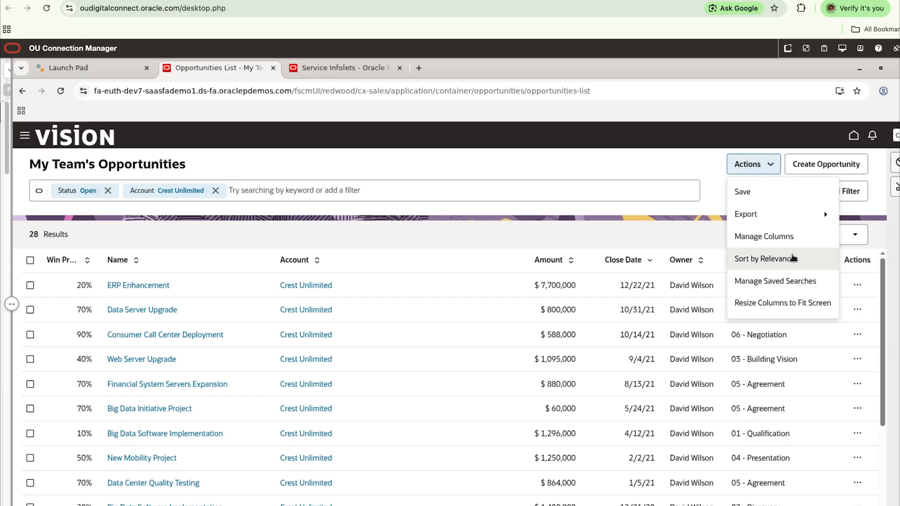
left_click(803, 237)
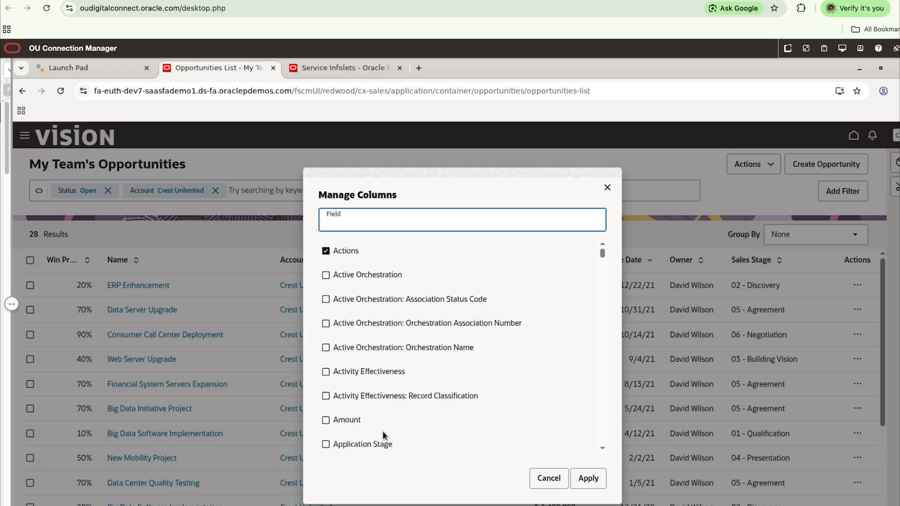
left_click(607, 187)
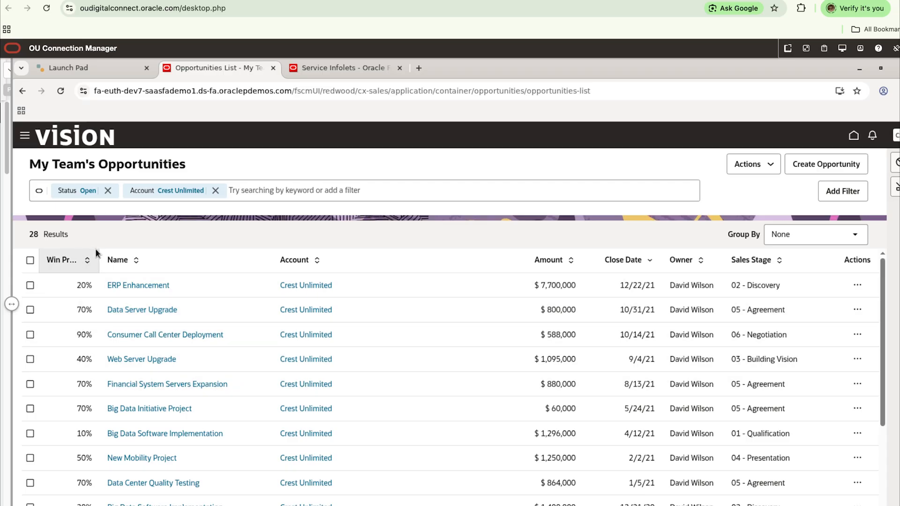
left_click_drag(97, 249, 119, 248)
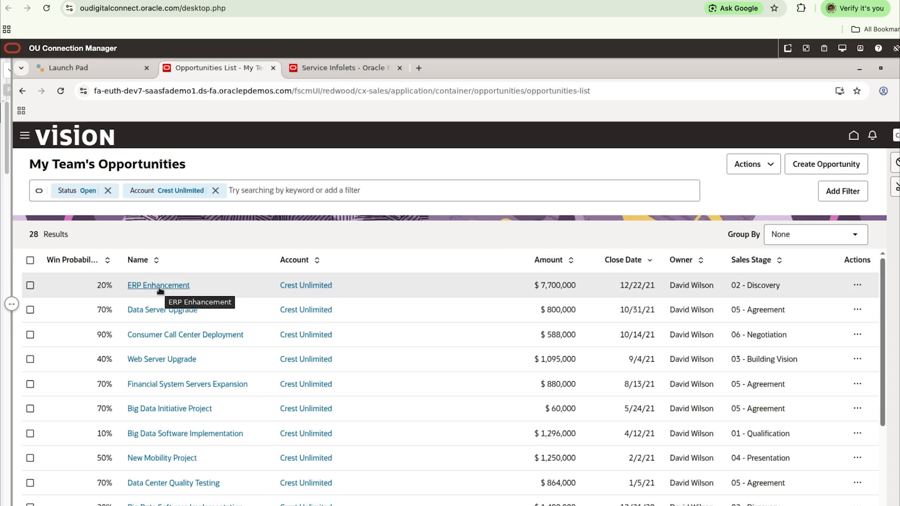
- Open the ERP Enhancement opportunity and survey its overview from Guidance and Activities through to Opportunity Deals
left_click(160, 287)
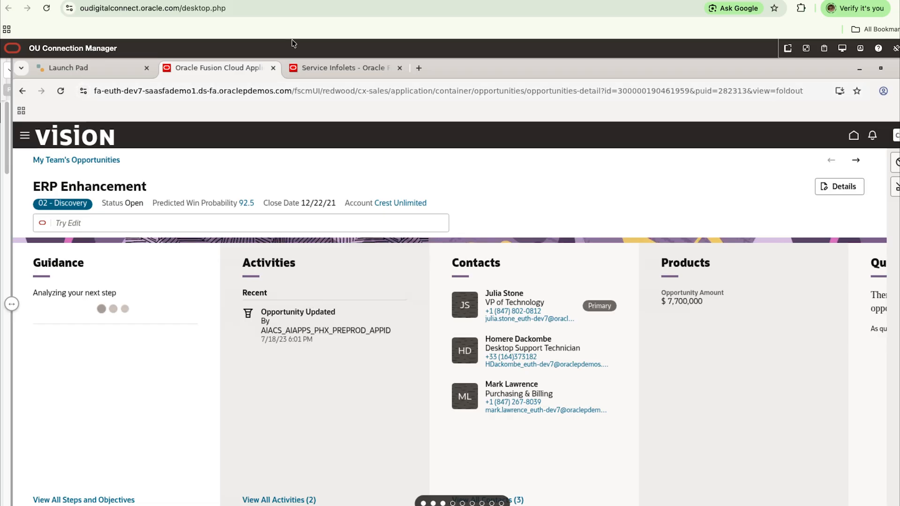
scroll(309, 313, "right", 2)
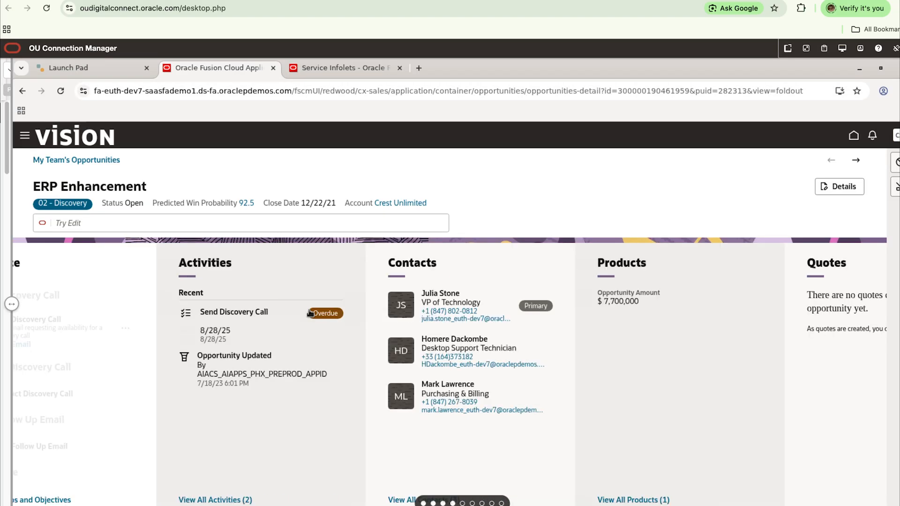
scroll(269, 326, "right", 5)
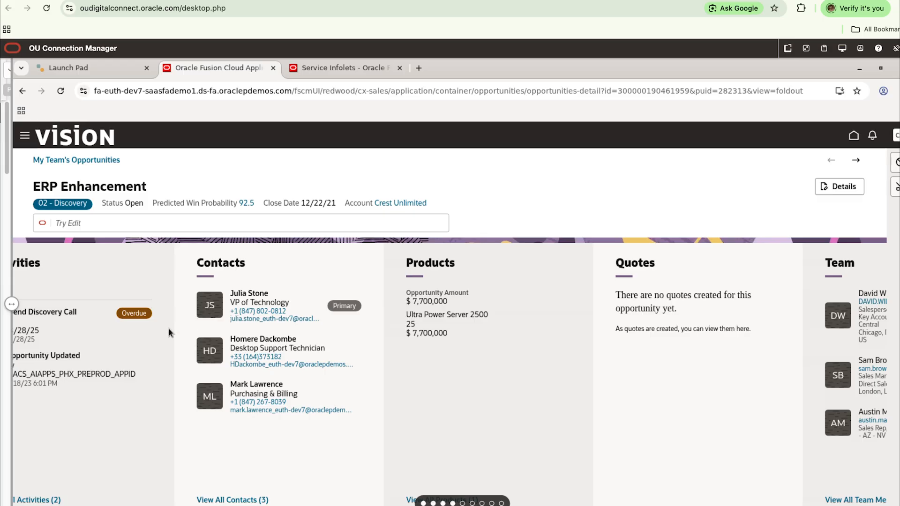
scroll(170, 333, "right", 8)
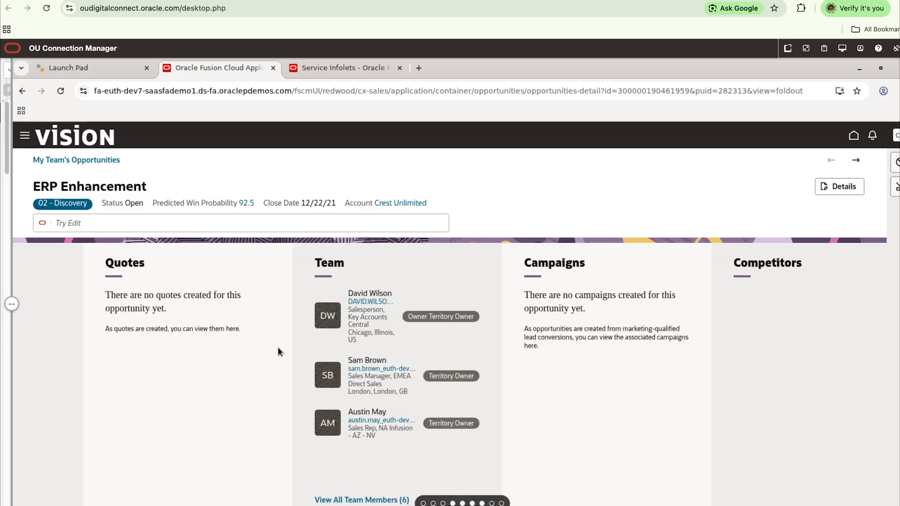
scroll(296, 348, "right", 6)
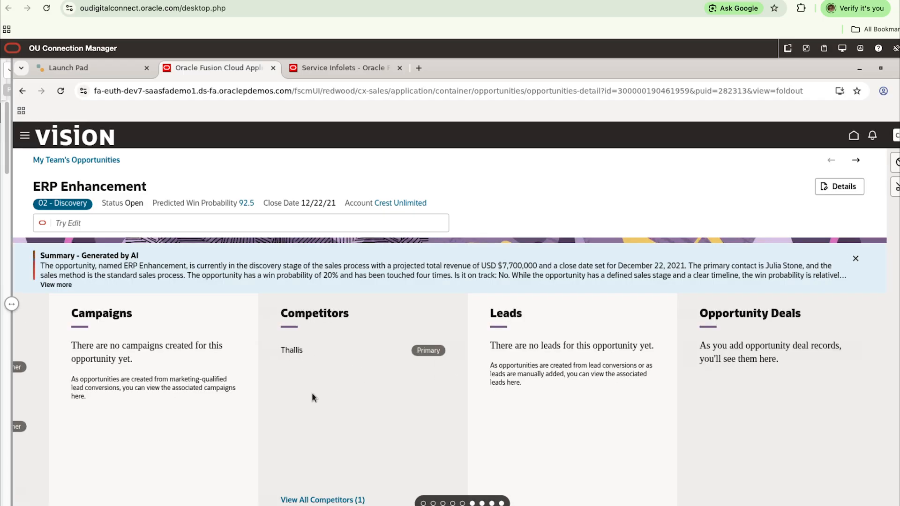
scroll(312, 396, "left", 10)
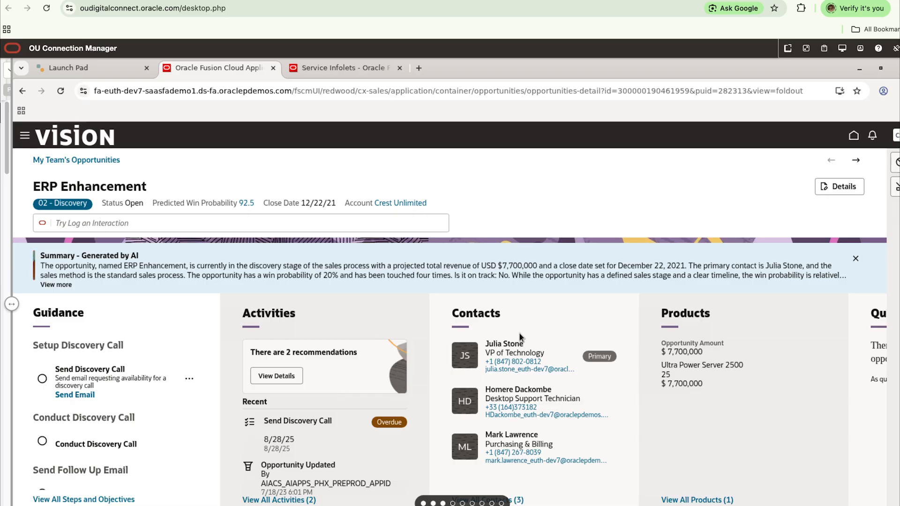
- Examine the opportunity's contacts, products, quotes, team, campaigns, competitors, leads and deals in turn, and return to Guidance
scroll(610, 354, "right", 2)
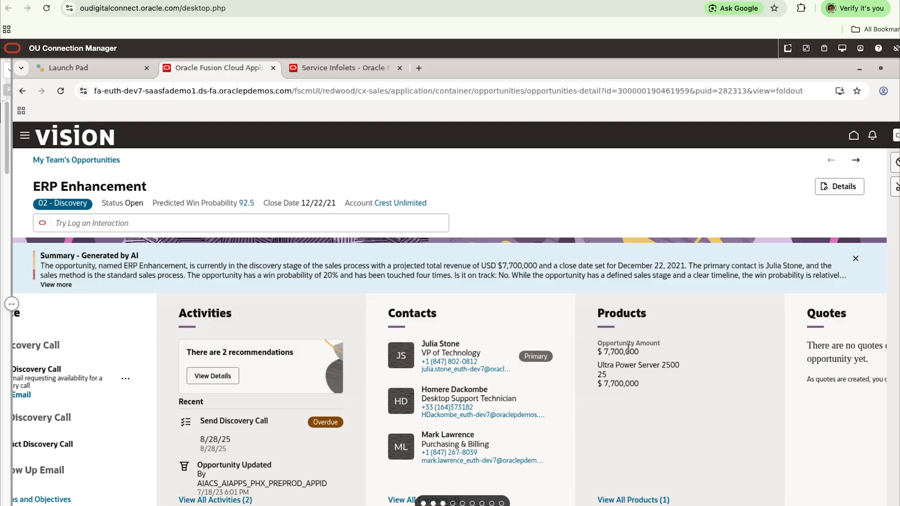
scroll(526, 420, "right", 3)
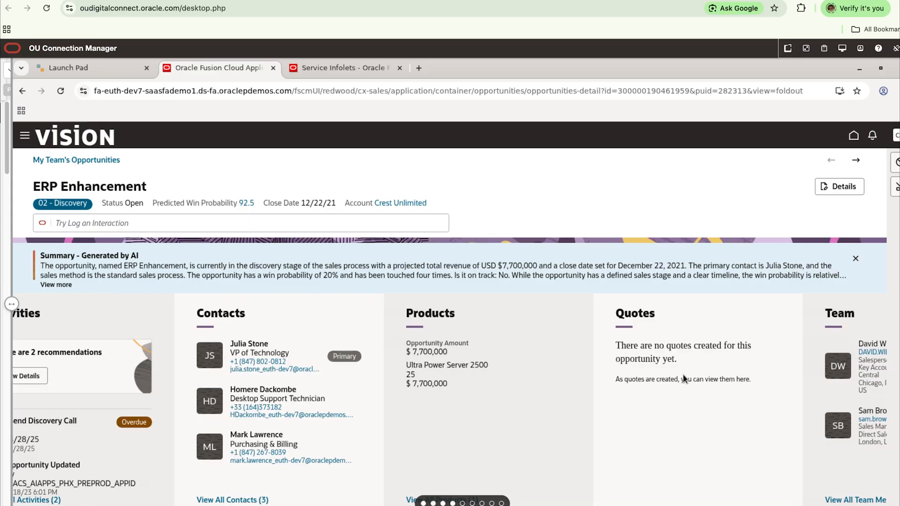
scroll(642, 398, "right", 3)
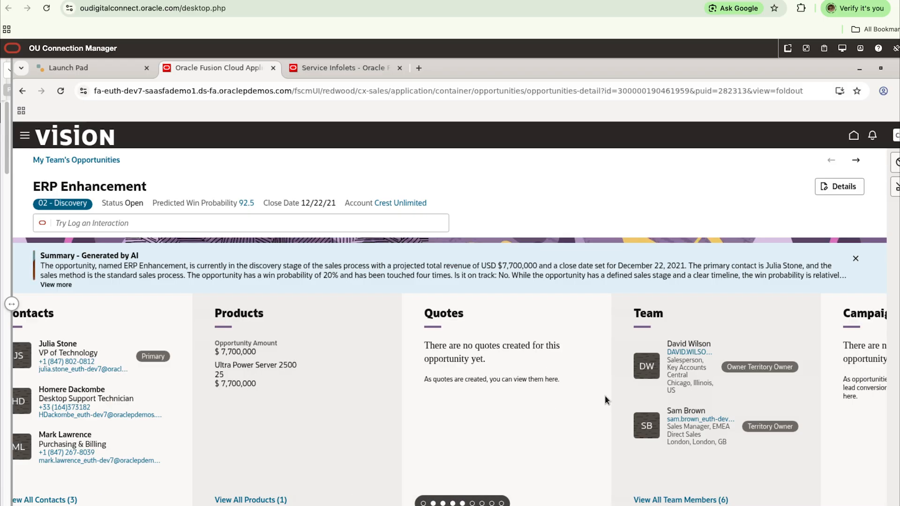
scroll(602, 398, "right", 3)
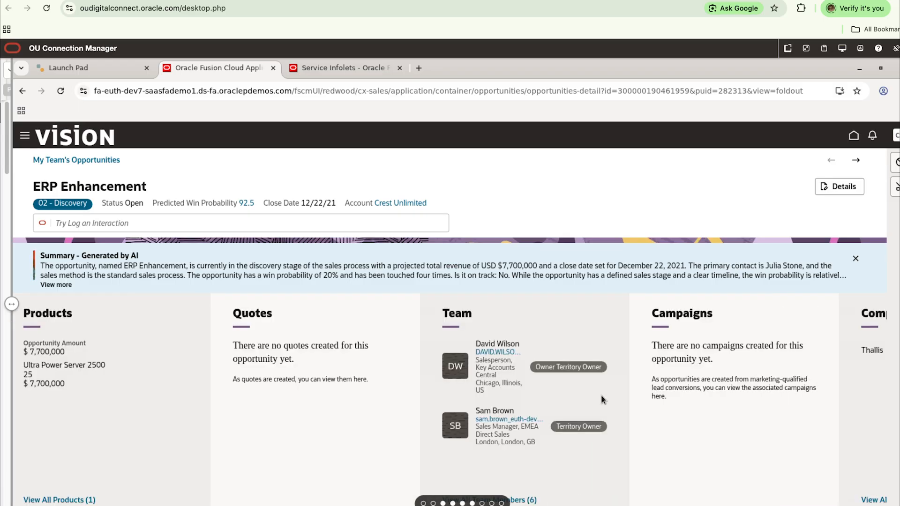
scroll(601, 399, "right", 6)
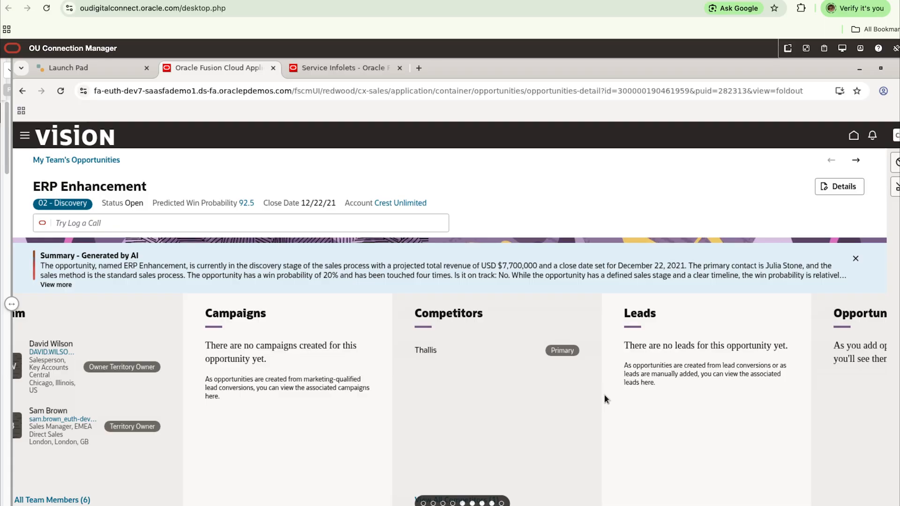
scroll(605, 399, "right", 2)
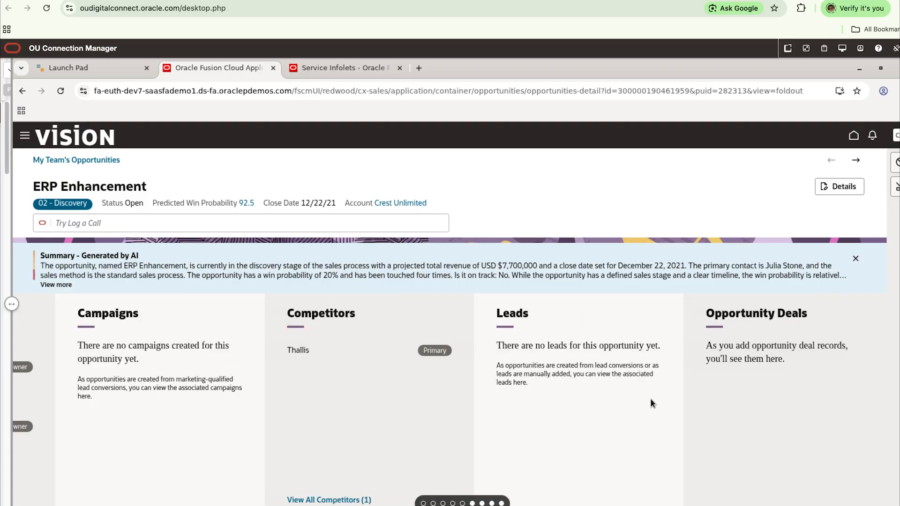
scroll(651, 401, "right", 1)
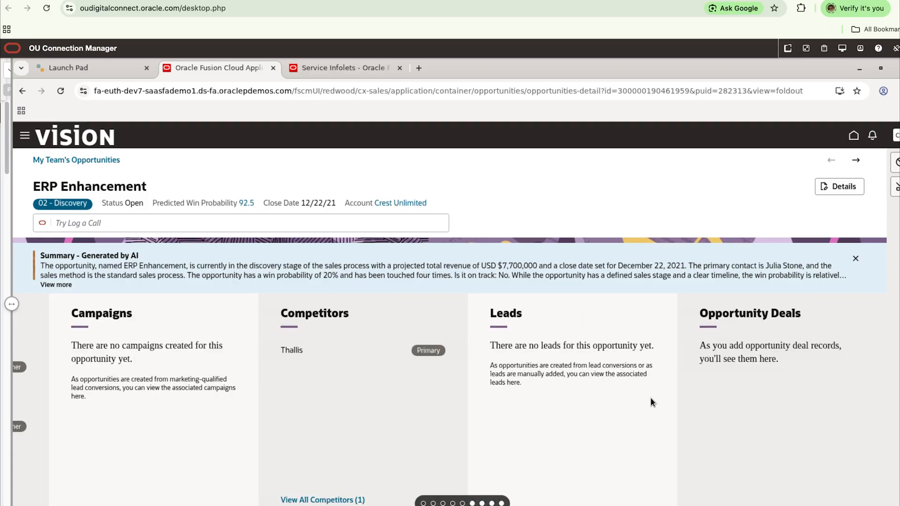
scroll(653, 396, "left", 15)
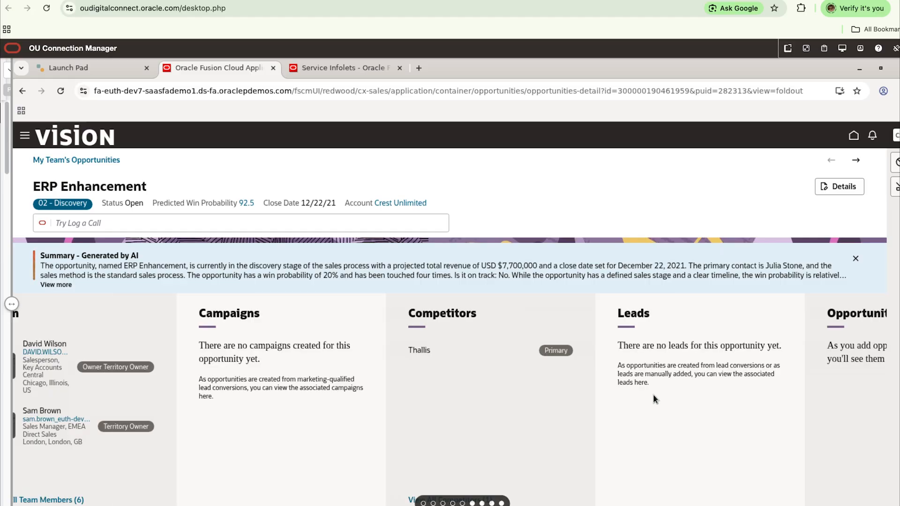
scroll(654, 395, "left", 4)
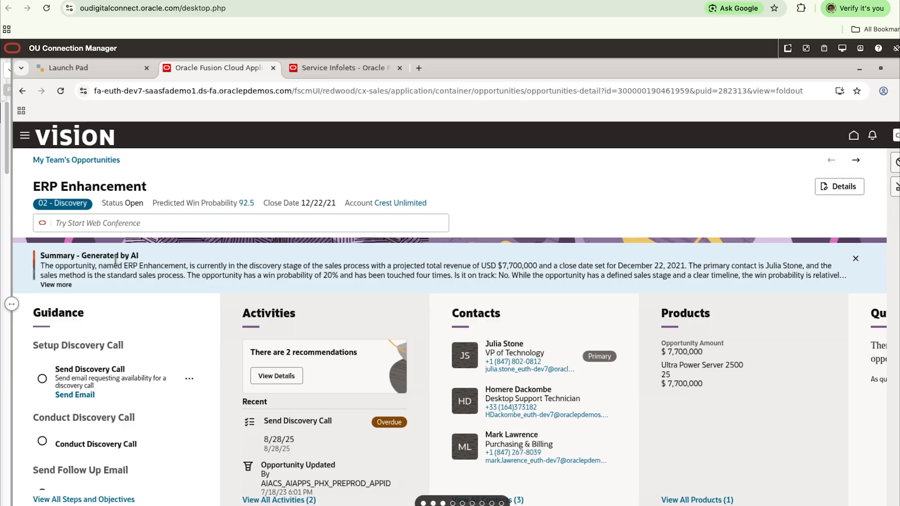
- Read the full AI-generated opportunity summary, including its suggested next steps, and close it
left_click(65, 286)
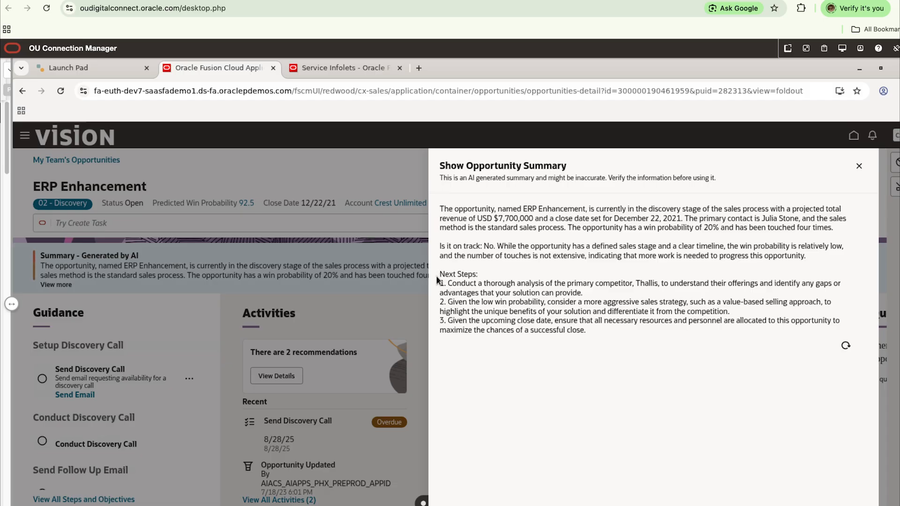
left_click_drag(437, 277, 557, 302)
left_click(629, 329)
left_click(859, 165)
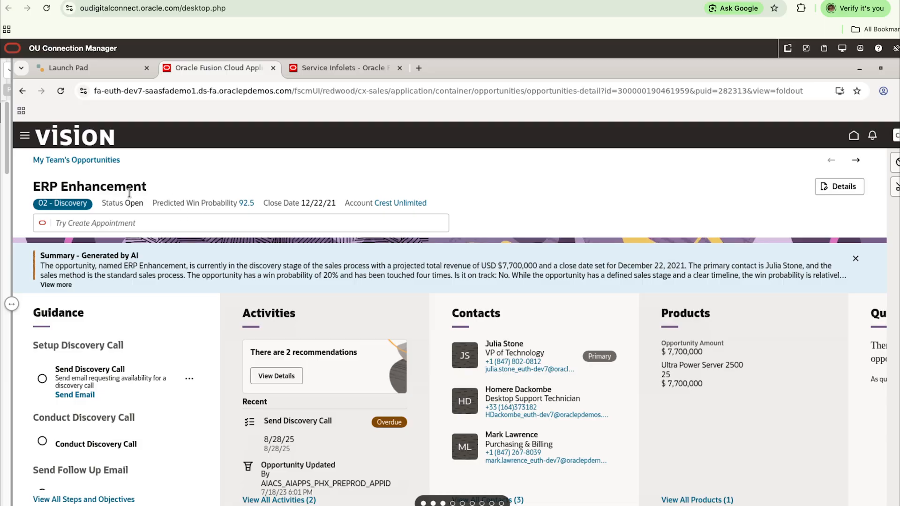
- Examine the editable fields in the opportunity's full details and the administration options under Settings and Actions
left_click(839, 186)
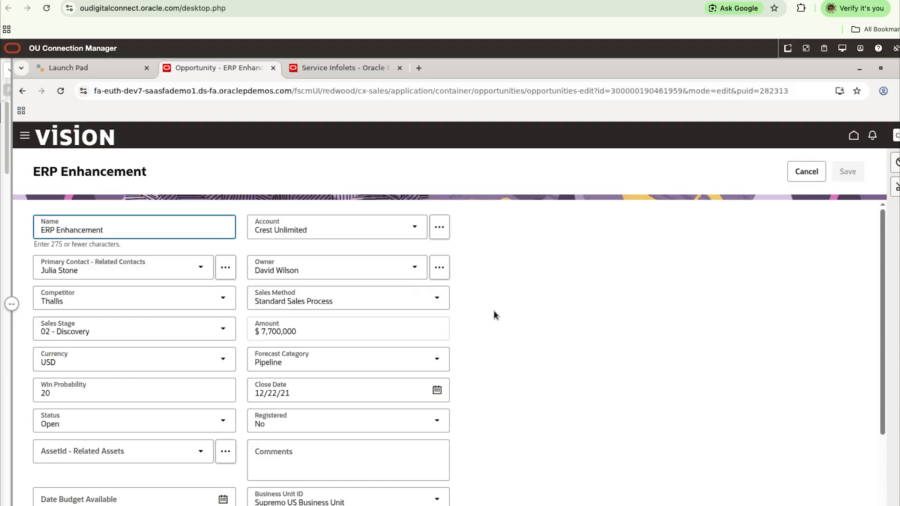
scroll(493, 310, "down", 3)
scroll(536, 377, "up", 1)
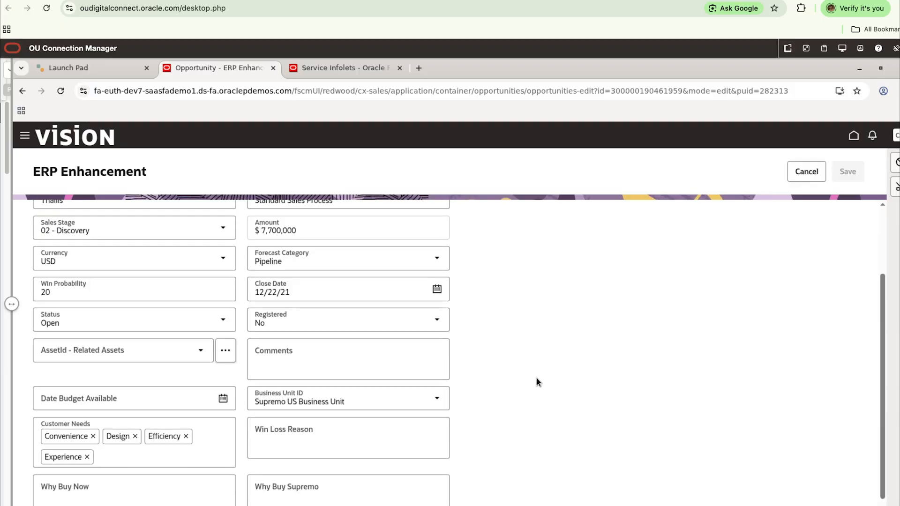
scroll(552, 358, "up", 2)
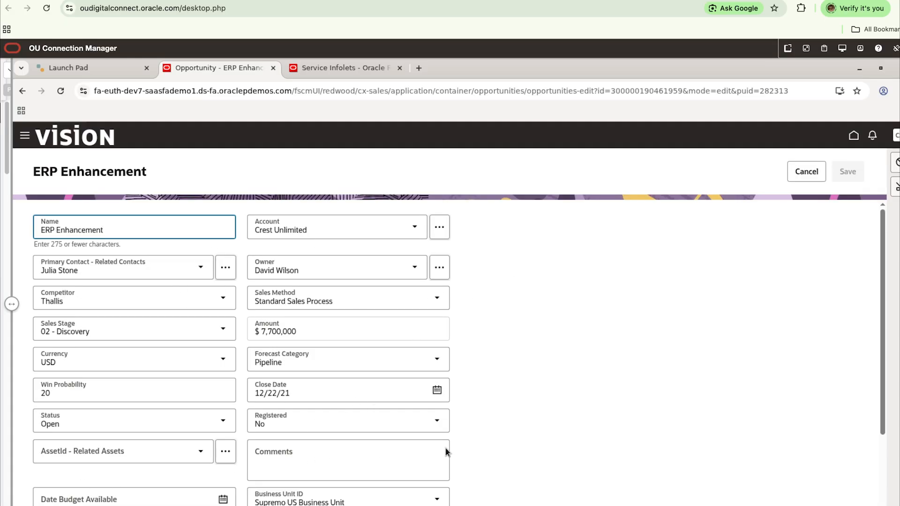
scroll(445, 451, "down", 5)
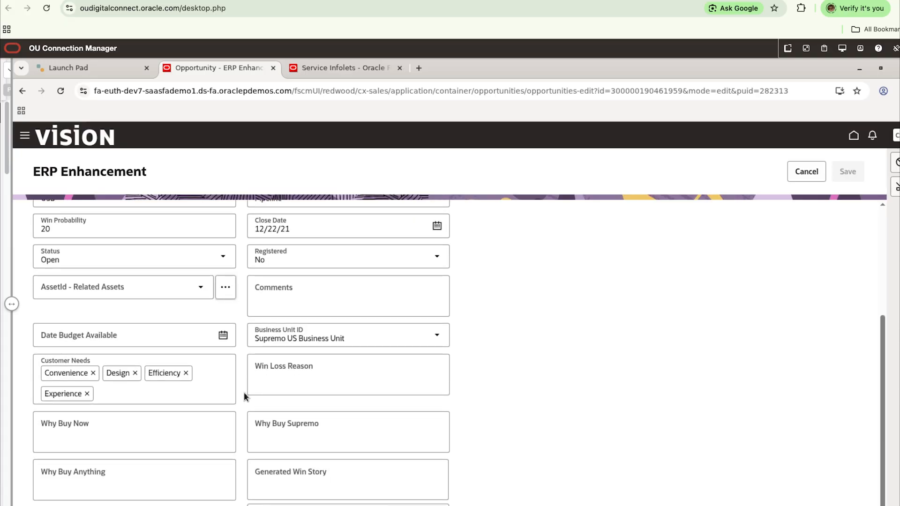
scroll(388, 409, "up", 5)
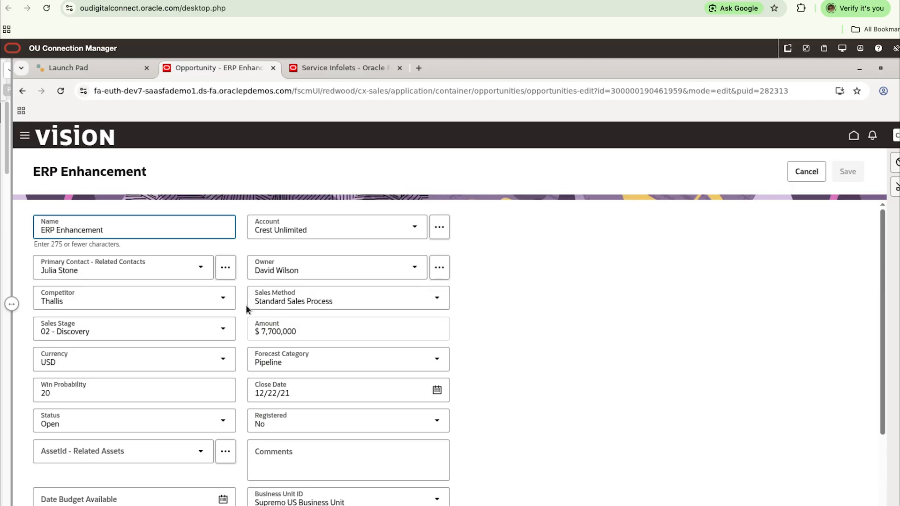
left_click(895, 137)
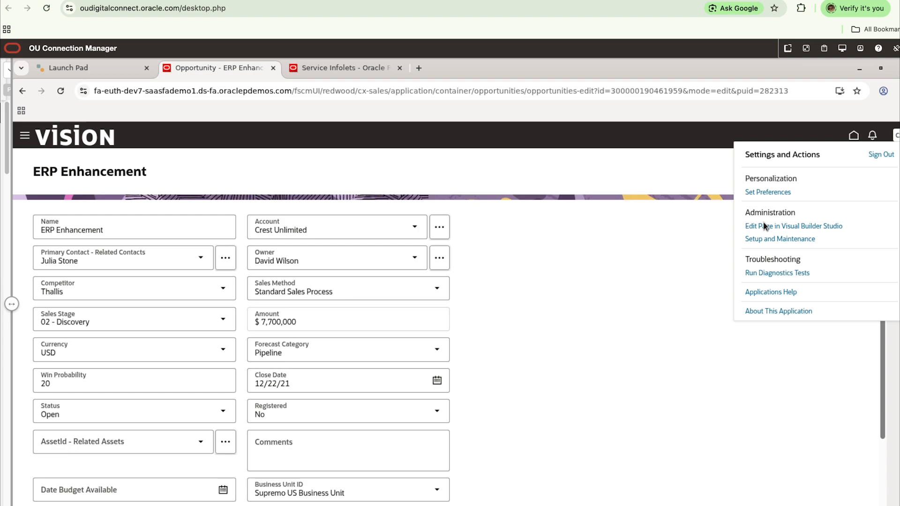
left_click(568, 290)
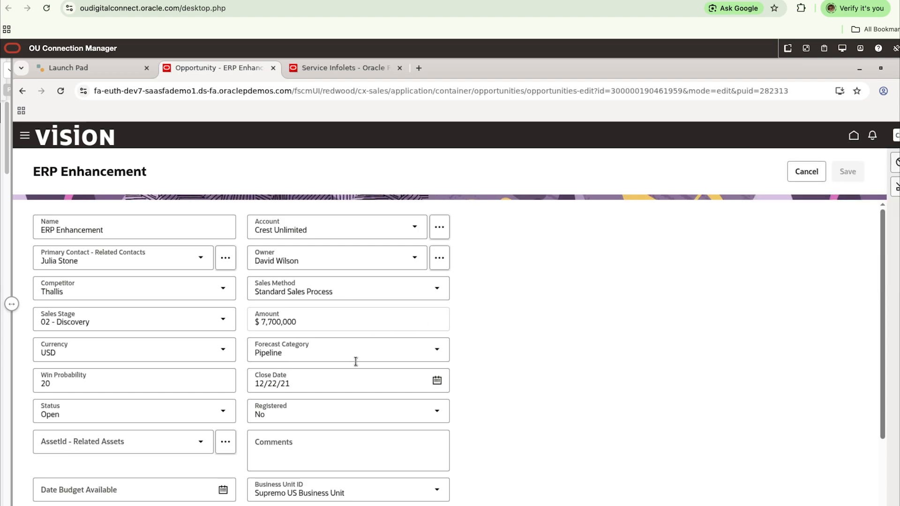
- Review the remaining fields of the ERP Enhancement edit form down to the win story, and leave the form without saving
scroll(594, 342, "down", 3)
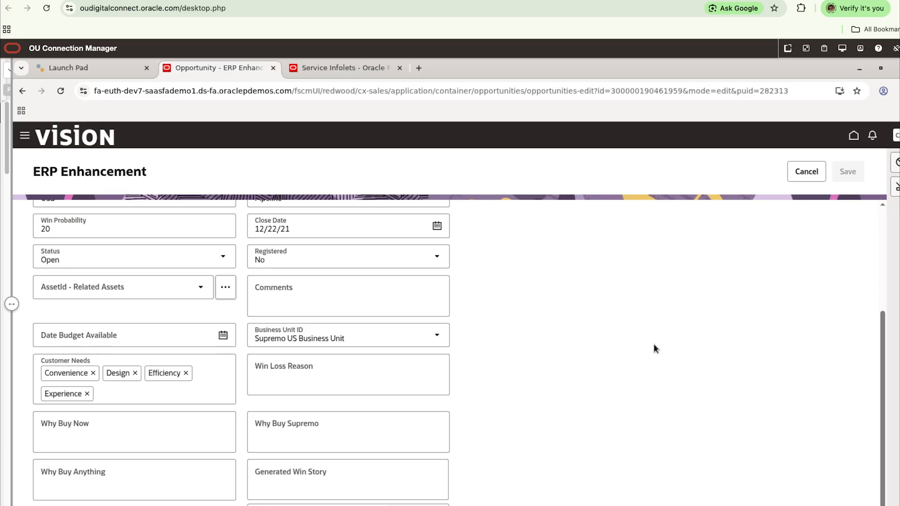
scroll(601, 391, "up", 3)
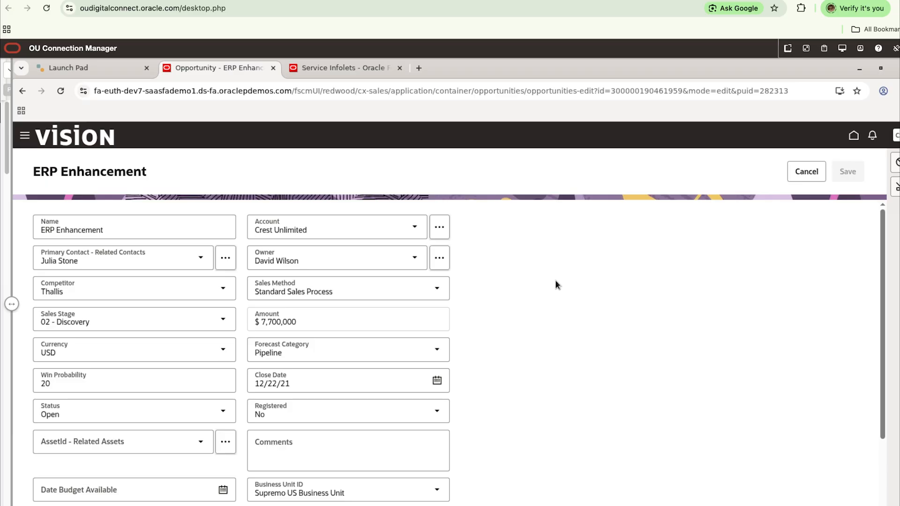
triple_click(122, 174)
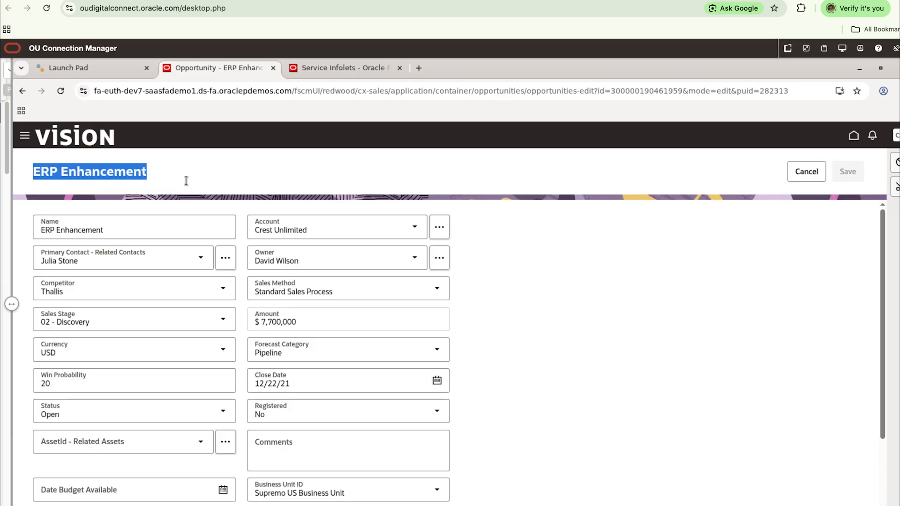
left_click(488, 209)
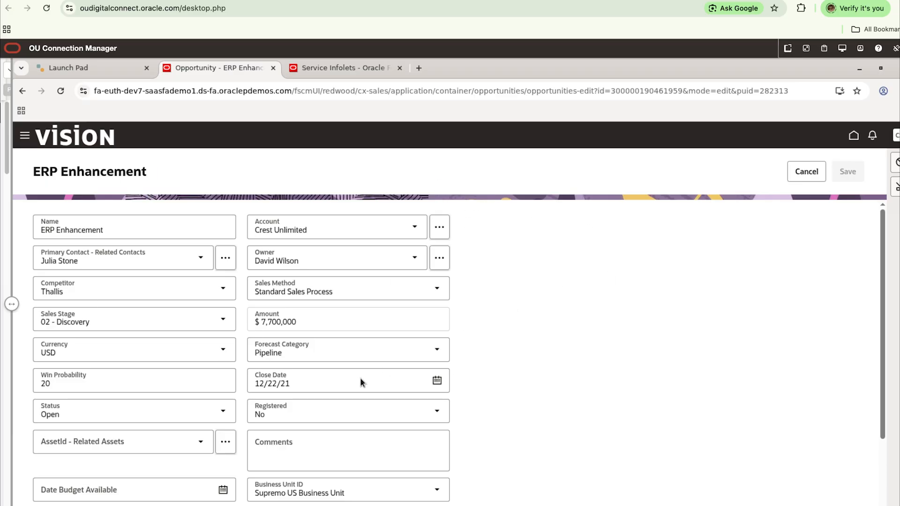
left_click(805, 173)
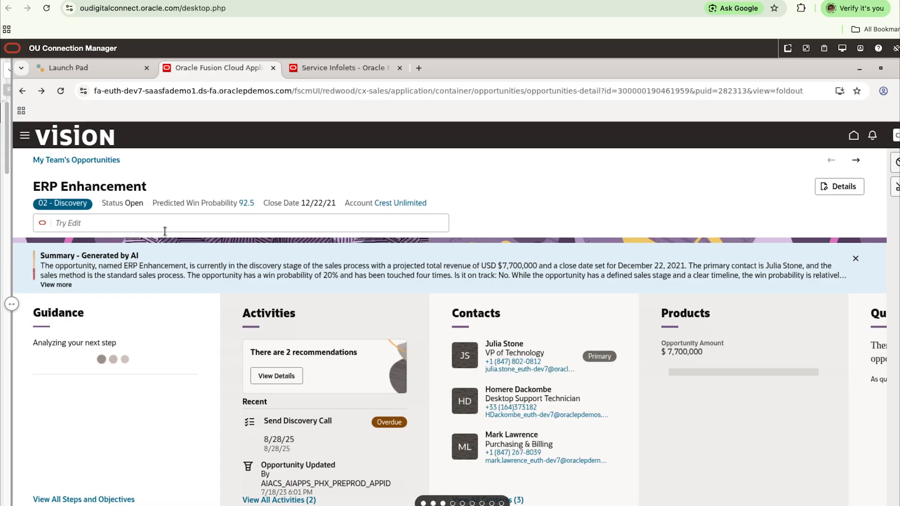
- Examine the full list of actions available for the opportunity, including the Create Task form, and close that form
left_click(105, 227)
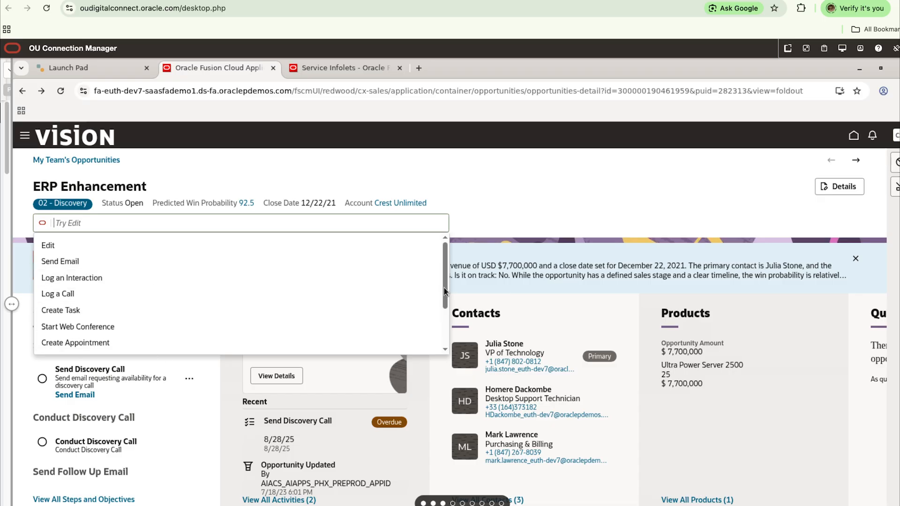
left_click_drag(444, 288, 444, 357)
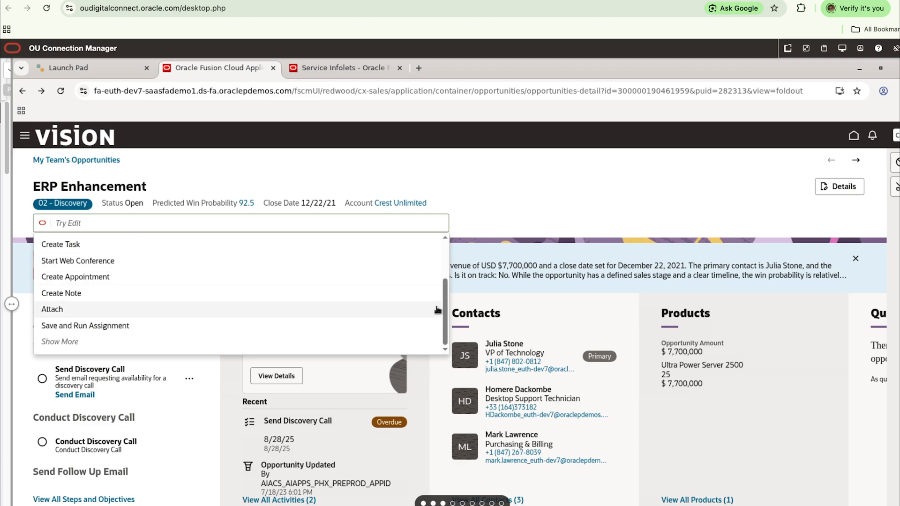
left_click_drag(444, 300, 440, 232)
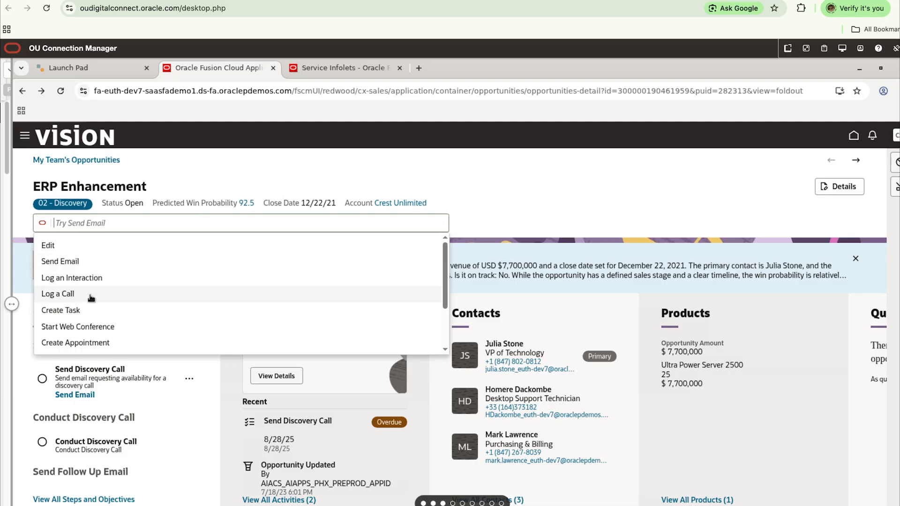
left_click(70, 312)
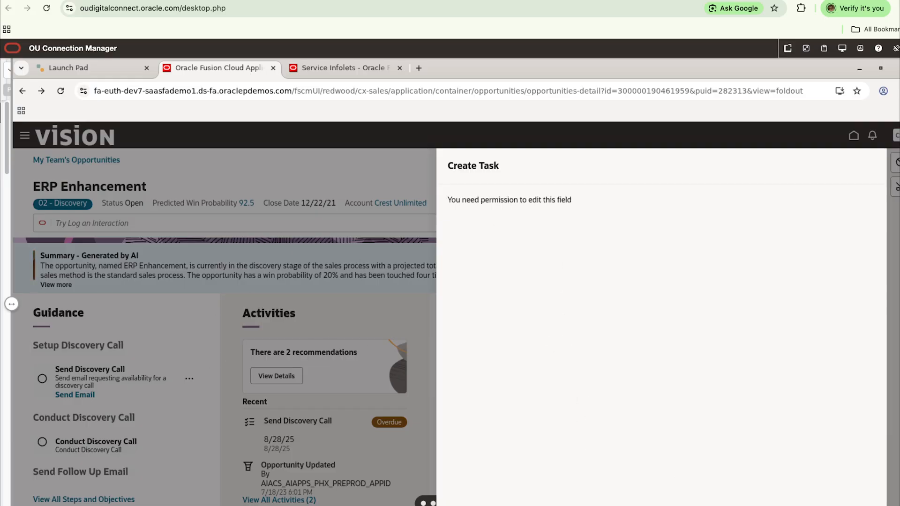
left_click(797, 505)
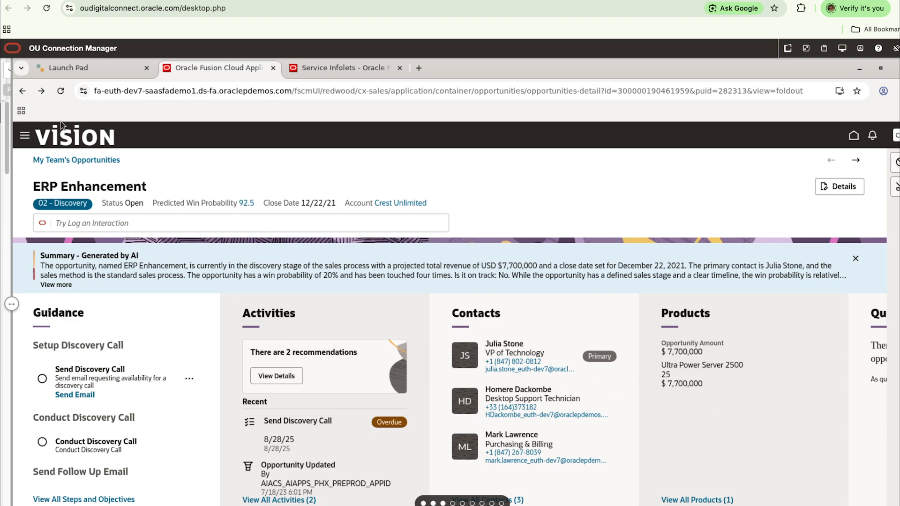
- Survey the fully expanded navigation list, find "sand" in it and open the Sandboxes page
left_click(25, 136)
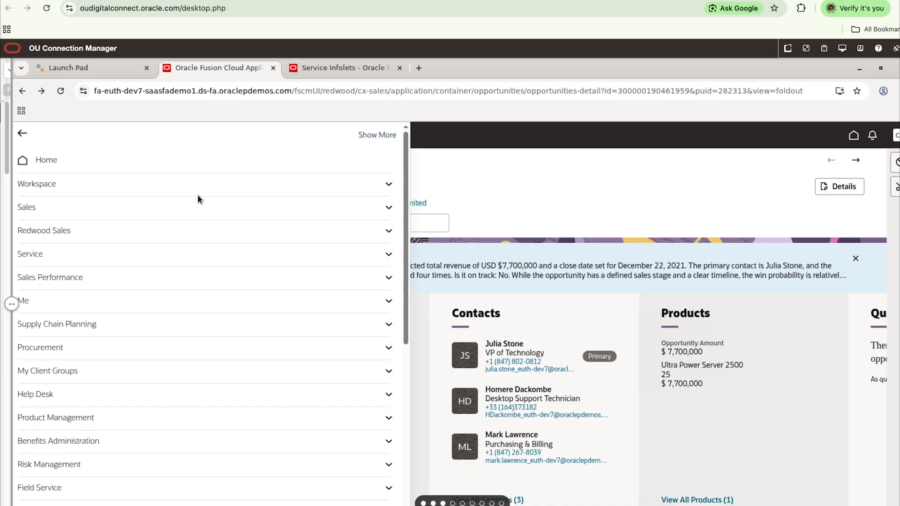
left_click(392, 138)
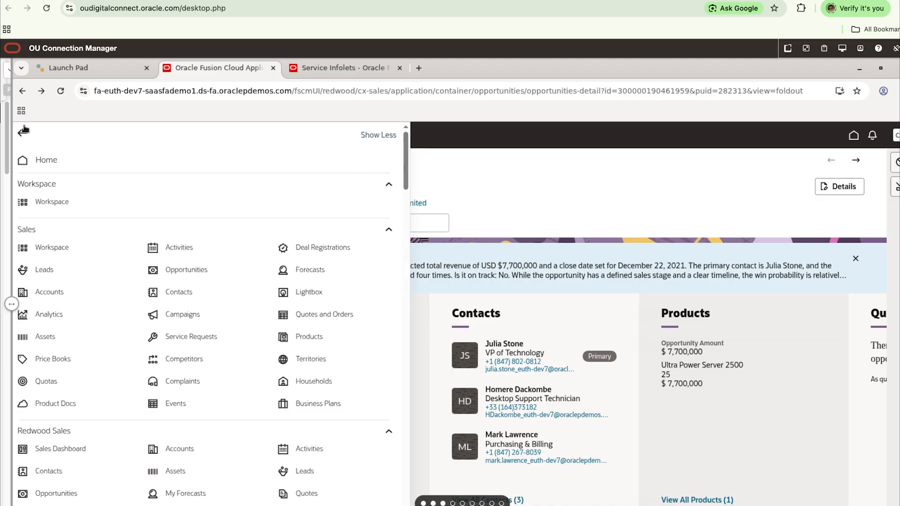
scroll(374, 206, "down", 5)
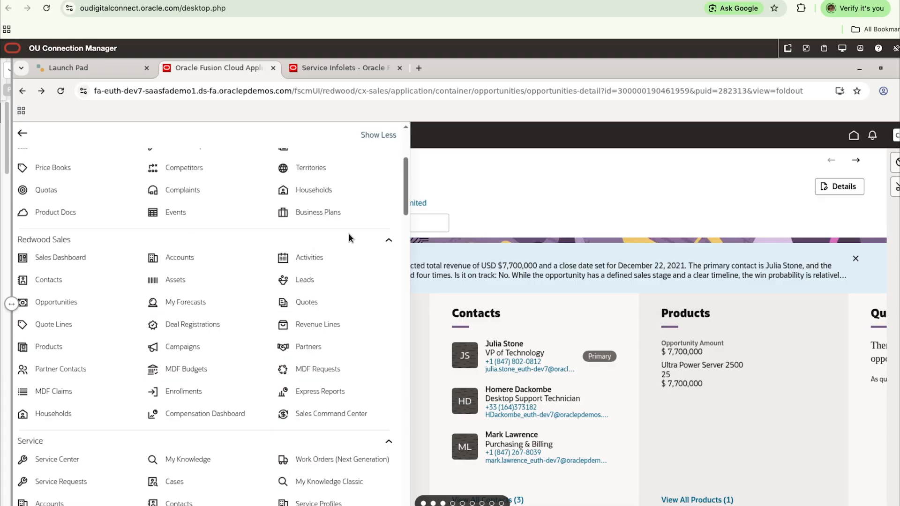
scroll(348, 232, "up", 5)
scroll(338, 251, "down", 5)
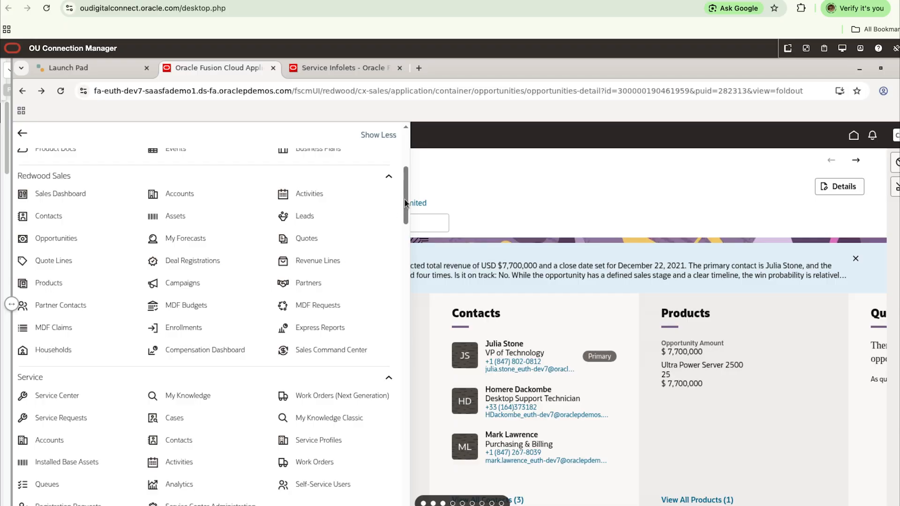
left_click_drag(406, 199, 361, 451)
scroll(362, 456, "down", 3)
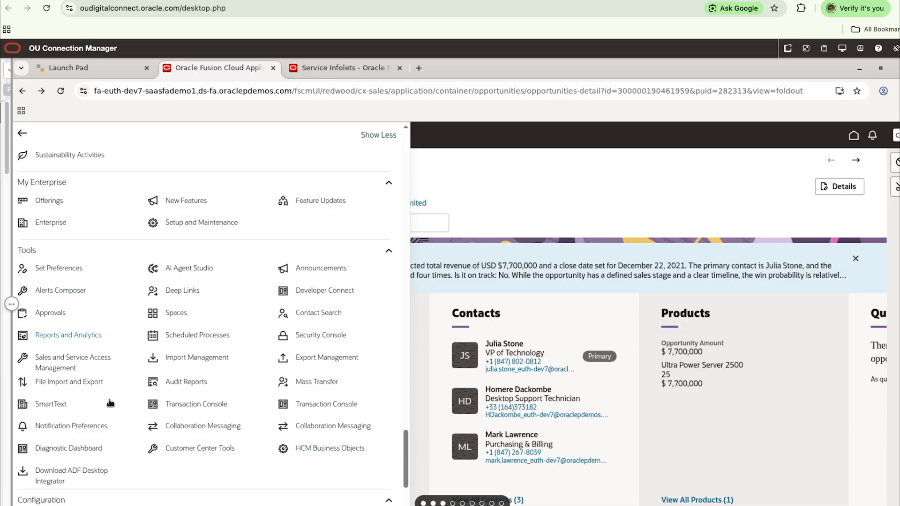
key("ctrl+f")
type("sand")
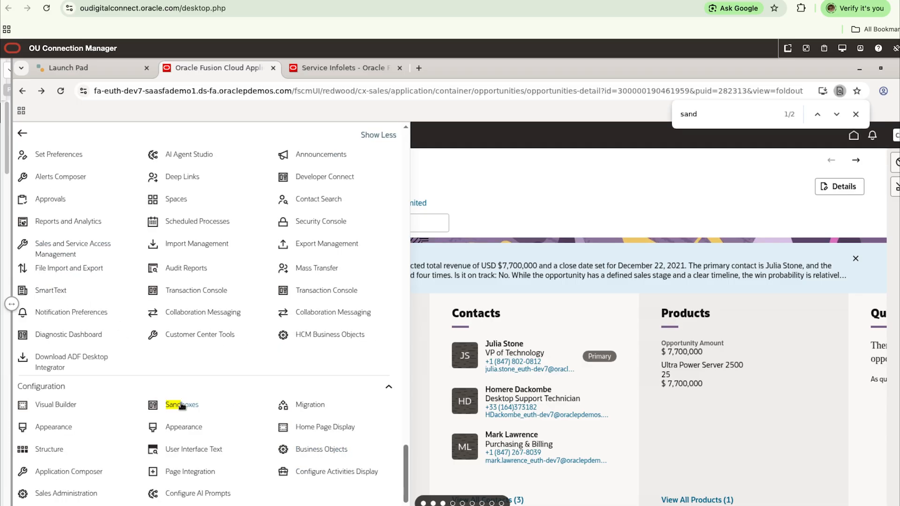
left_click(183, 405)
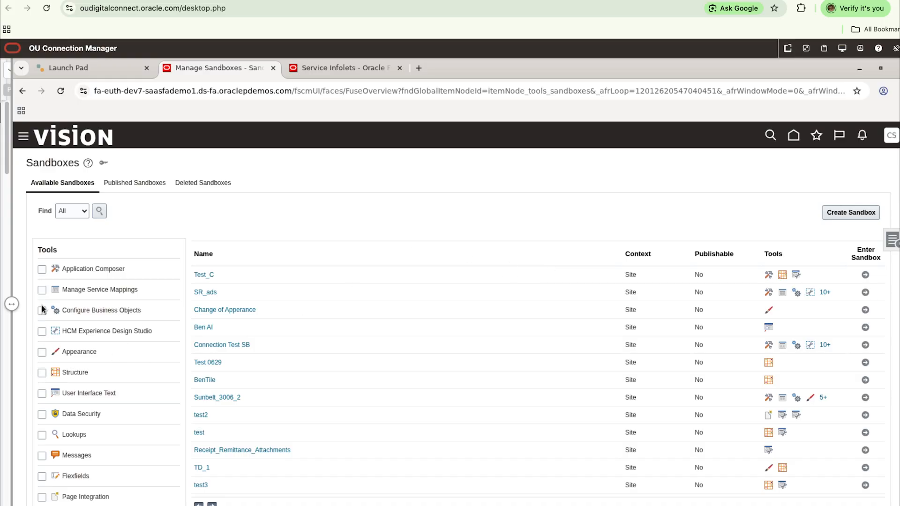
- Create and enter a publishable sandbox named CG_7_14 with the Application Composer tool active
left_click(42, 270)
left_click(836, 212)
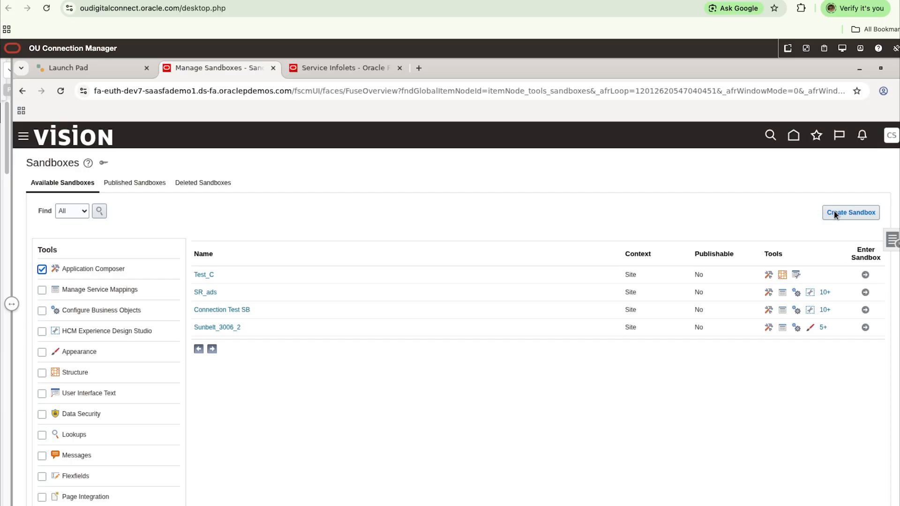
left_click(835, 214)
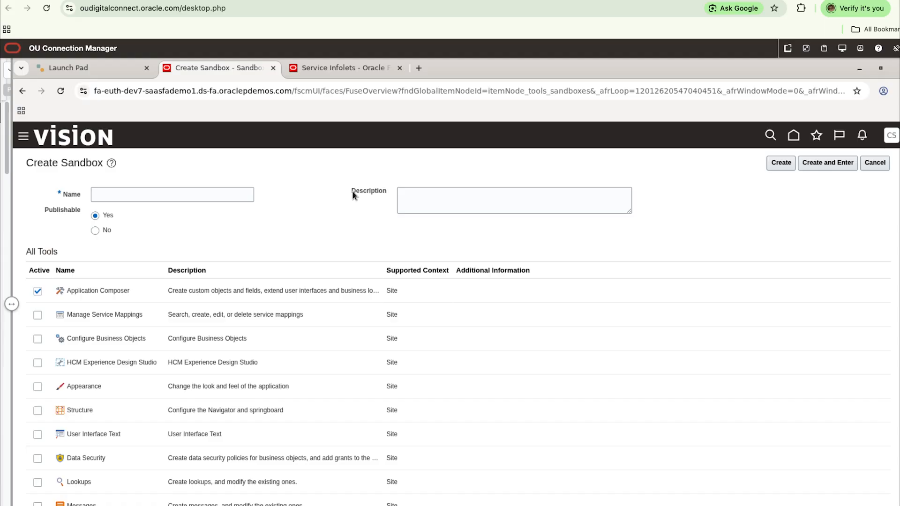
left_click(194, 197)
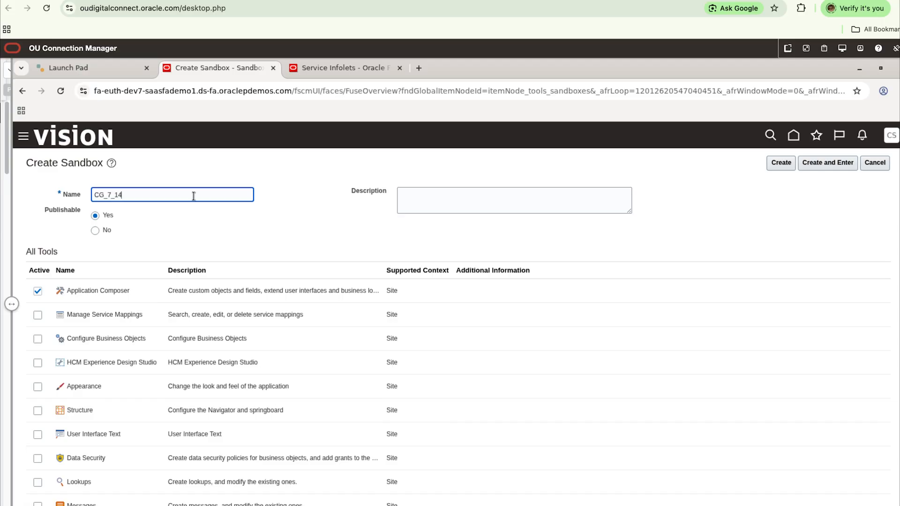
left_click(826, 164)
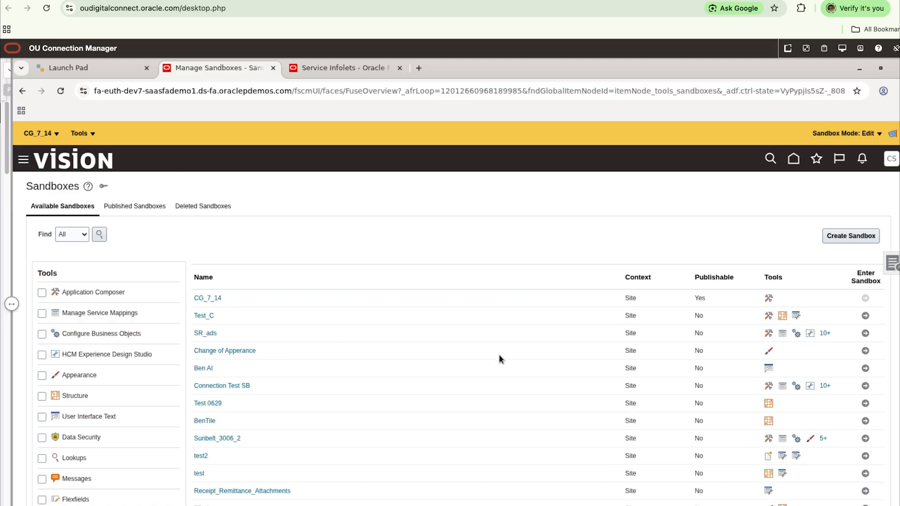
- Open Application Composer within the CG_7_14 sandbox
left_click(95, 134)
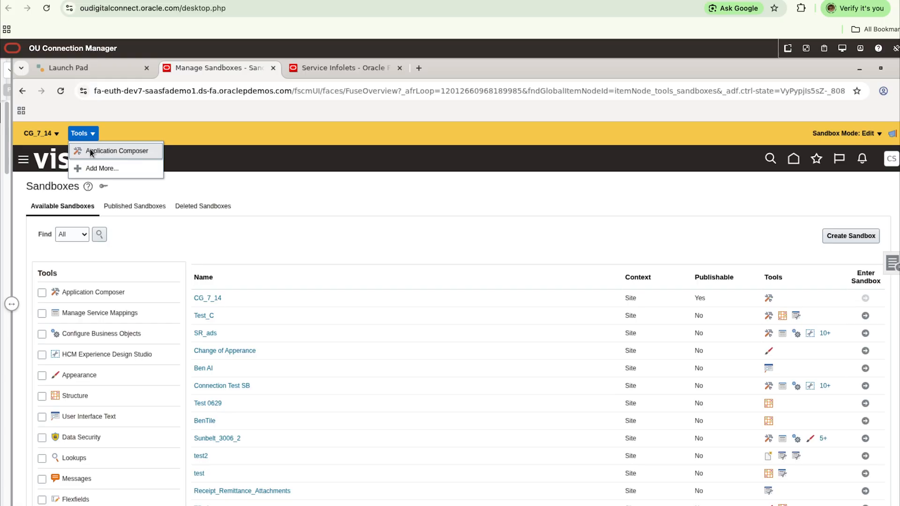
left_click(283, 209)
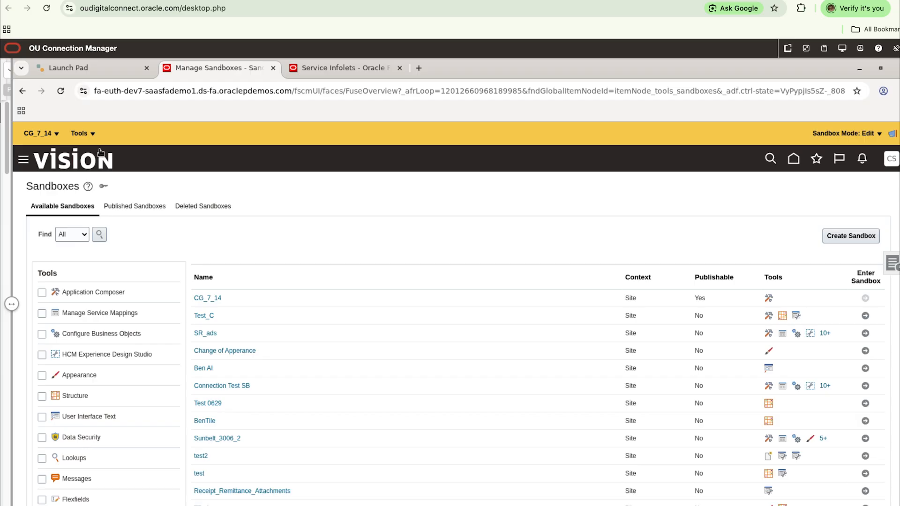
left_click(84, 137)
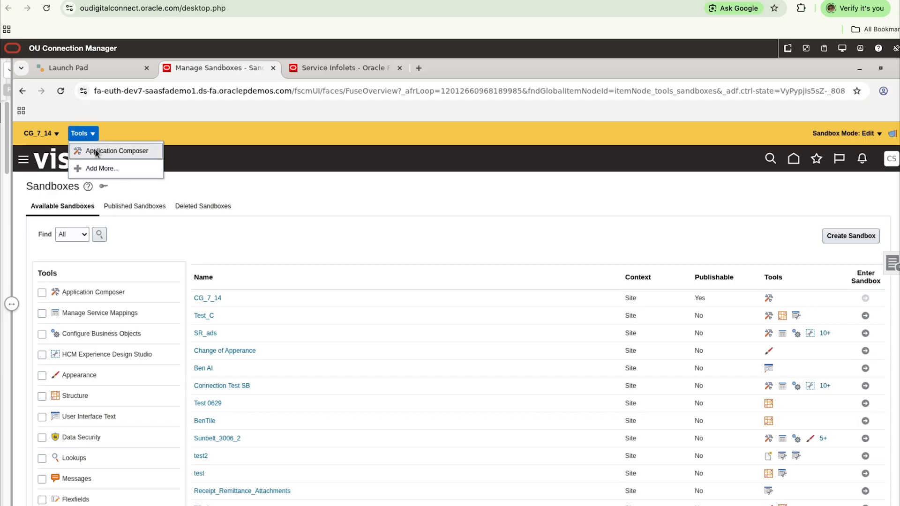
left_click(92, 152)
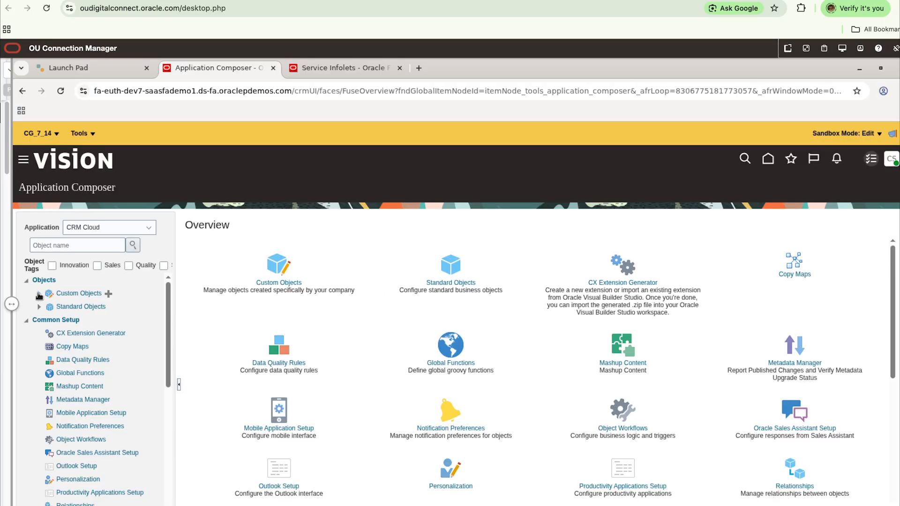
- Look over the custom objects, collapse them, and open the Fields page of the standard Opportunity object
left_click(39, 293)
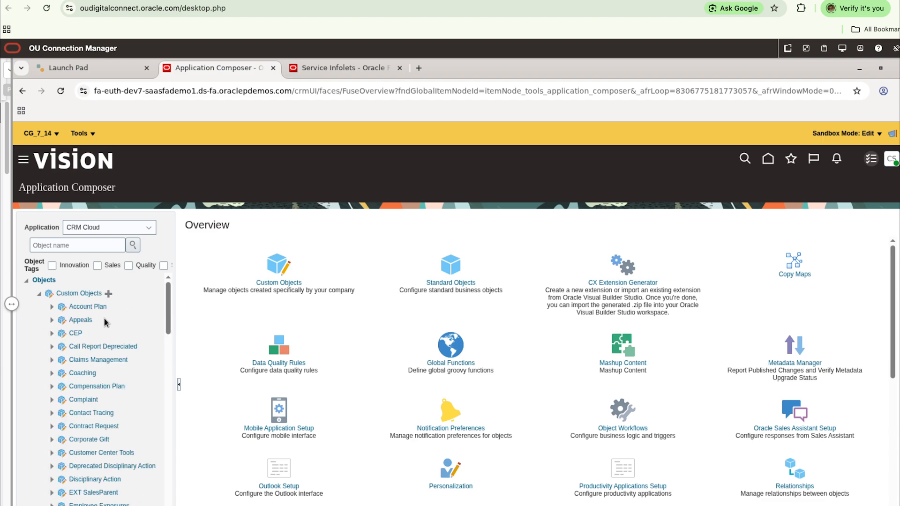
left_click(37, 294)
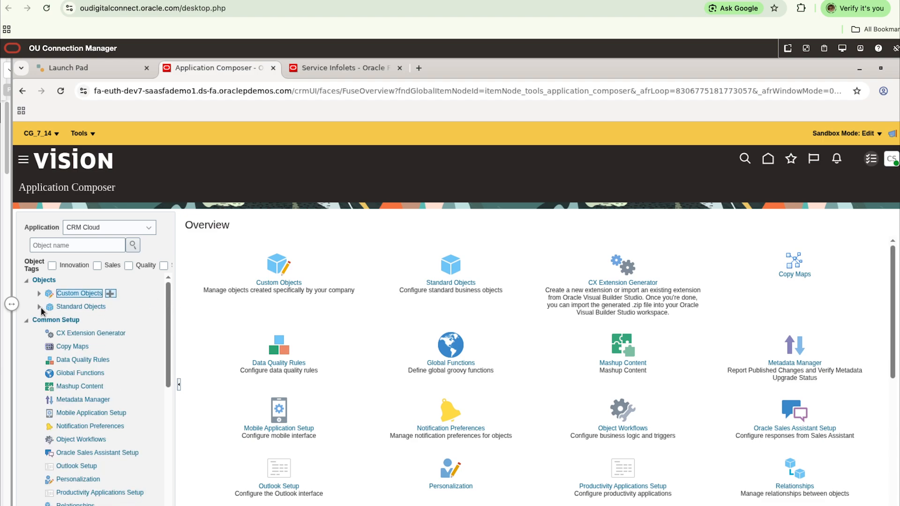
left_click(39, 308)
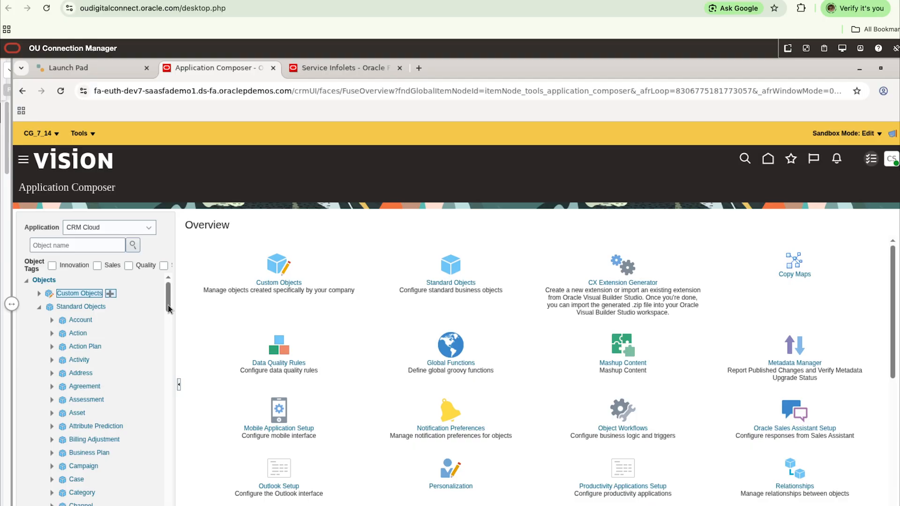
left_click_drag(169, 307, 159, 416)
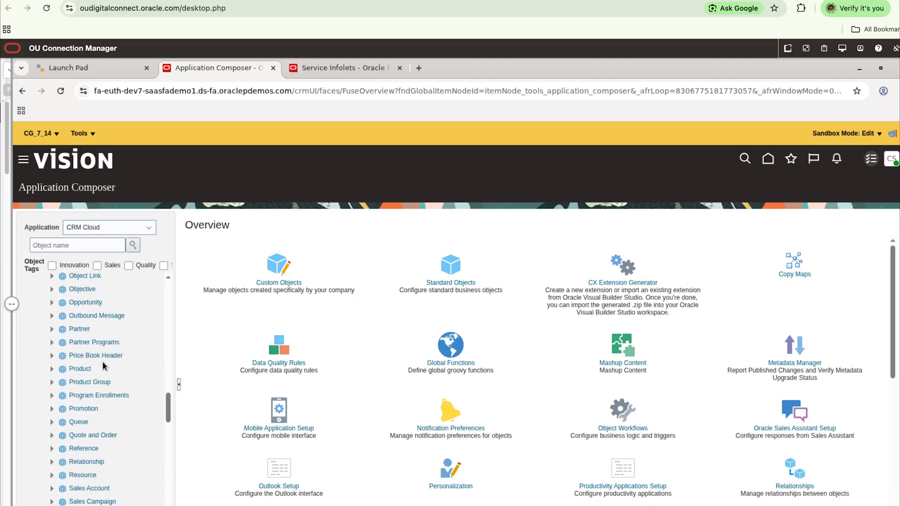
left_click(51, 303)
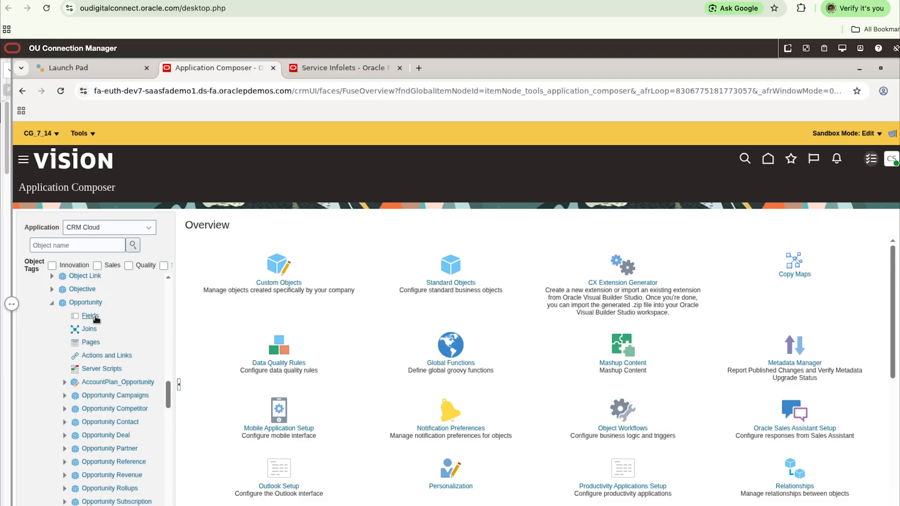
left_click(95, 317)
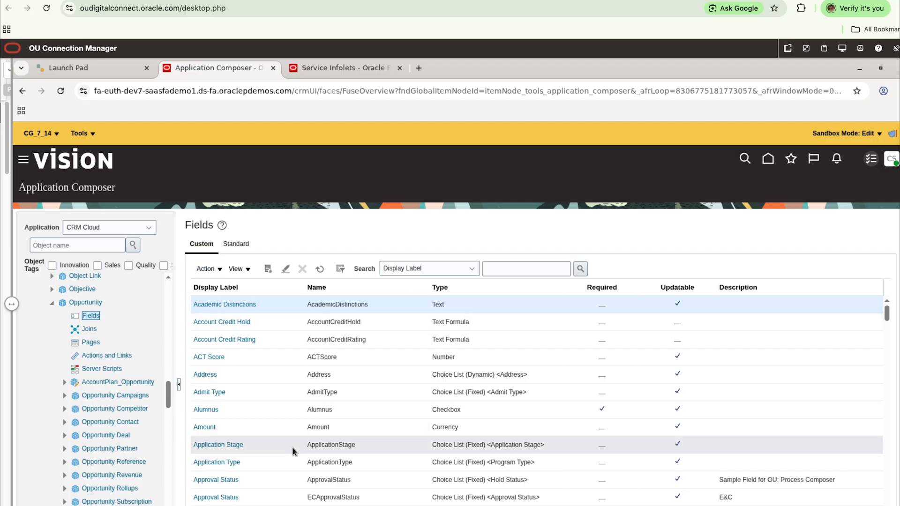
- Examine the Opportunity object's custom fields and its standard fields with their names, types and required or updatable settings
scroll(292, 446, "down", 4)
scroll(292, 446, "up", 4)
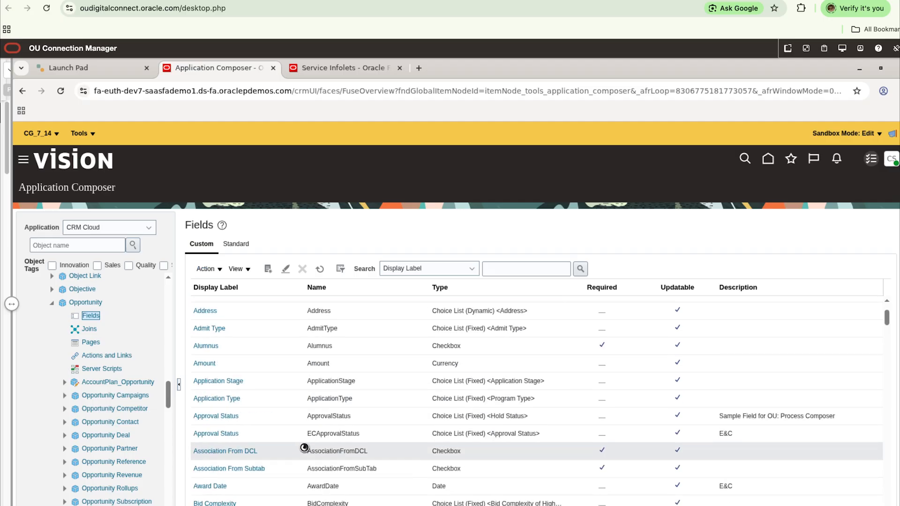
left_click(234, 244)
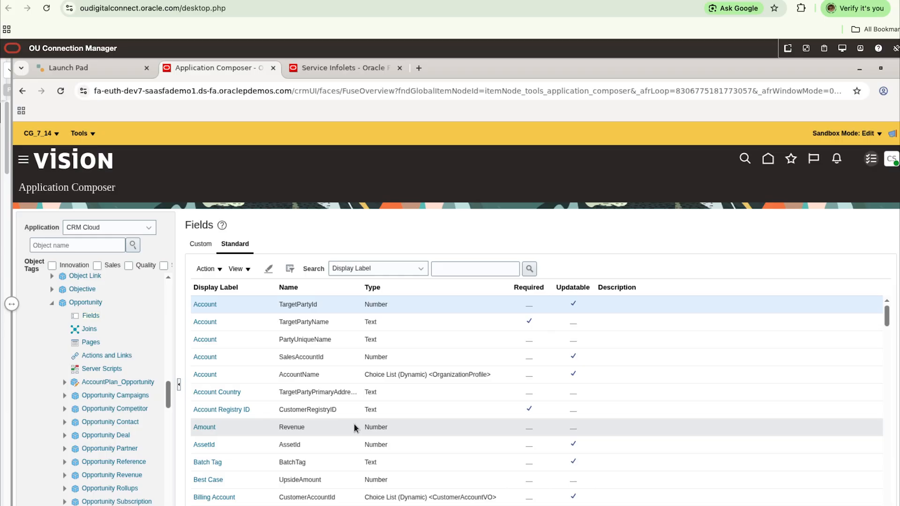
scroll(389, 426, "down", 5)
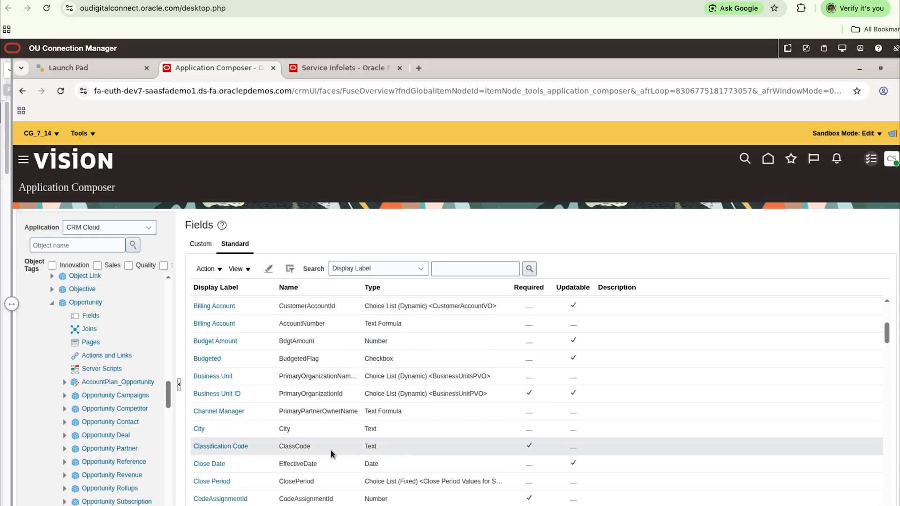
scroll(325, 452, "down", 5)
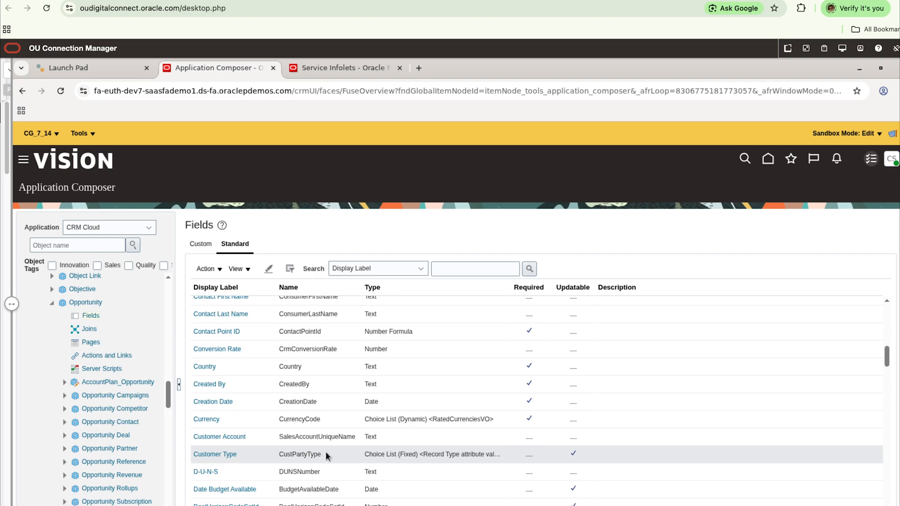
- Look through the rest of the Opportunity object's standard fields and open the Account field named TargetPartyId for editing
scroll(325, 452, "down", 4)
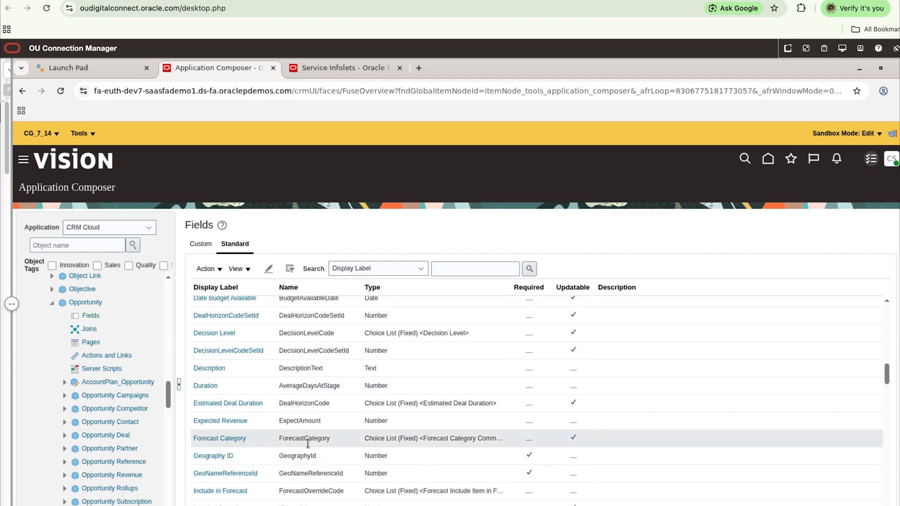
scroll(307, 443, "down", 5)
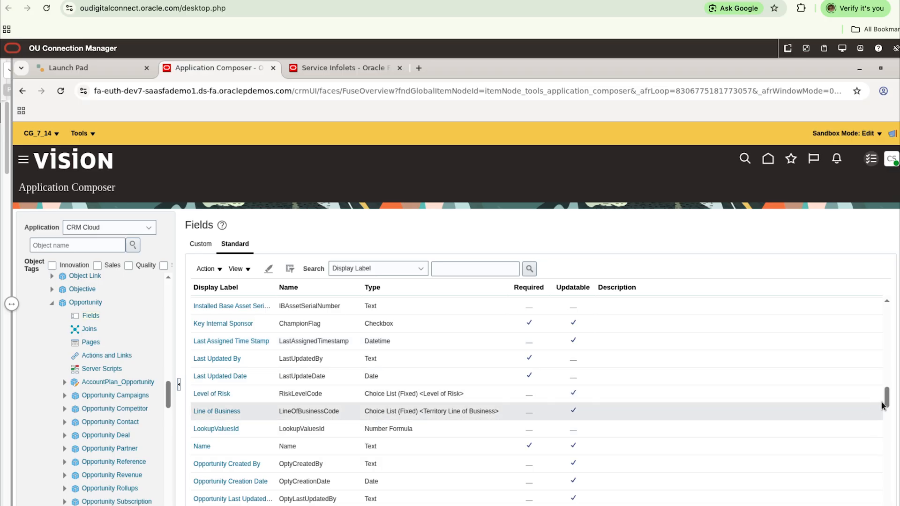
left_click_drag(886, 402, 872, 269)
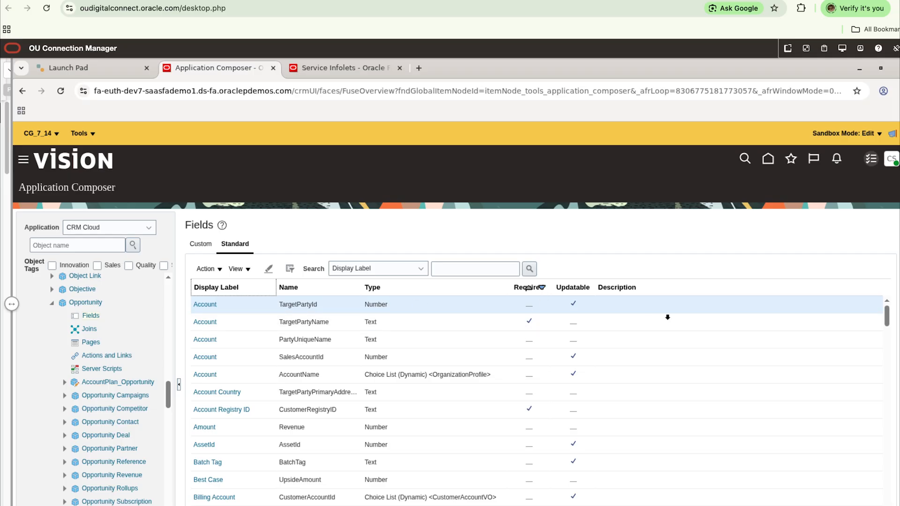
left_click(205, 305)
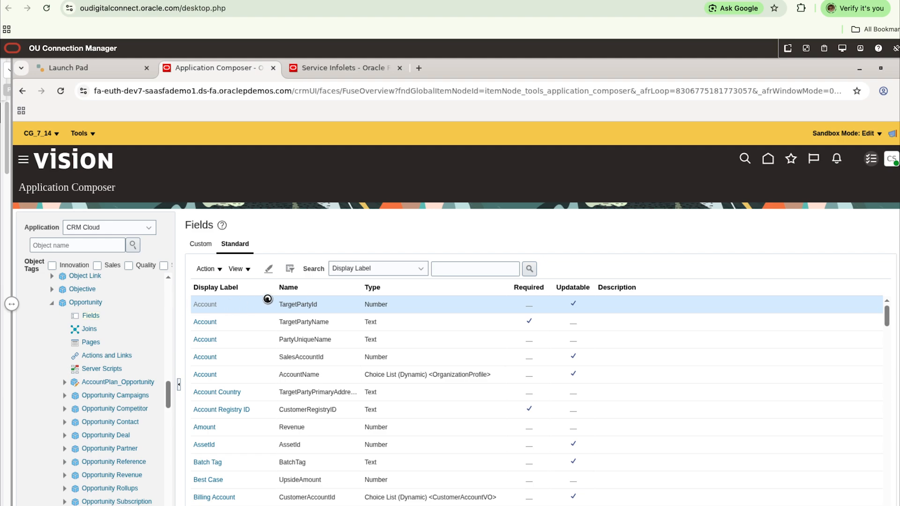
left_click(199, 305)
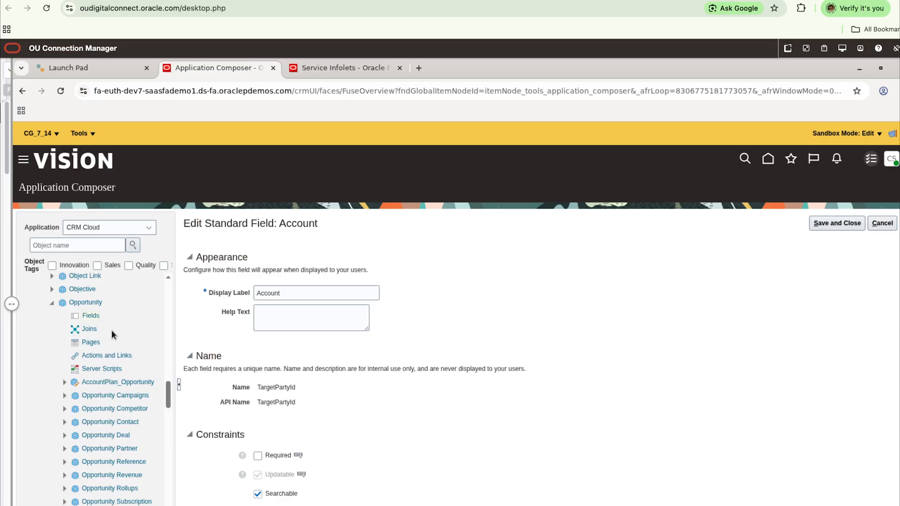
- Open the Opportunity object's Pages, view the fields of the Application Opportunity Layout landing page layout, and return to the layouts
left_click(89, 343)
left_click(91, 342)
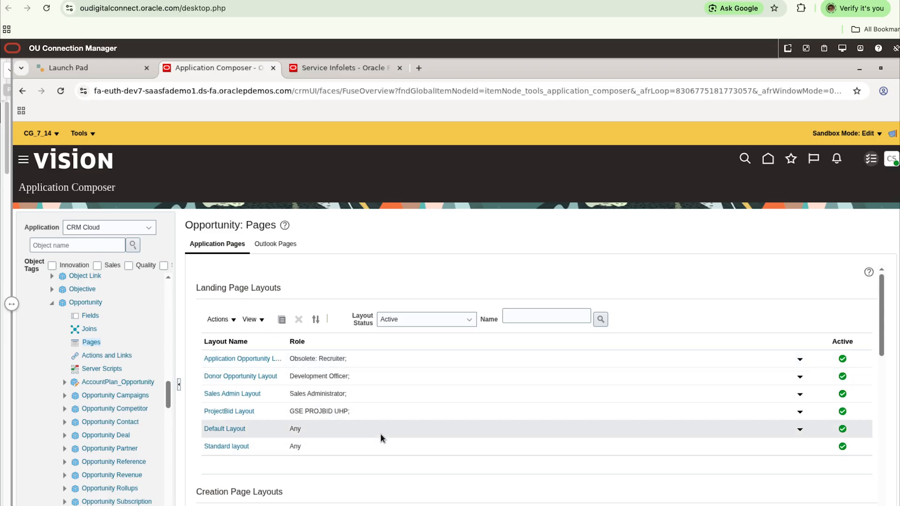
left_click(258, 360)
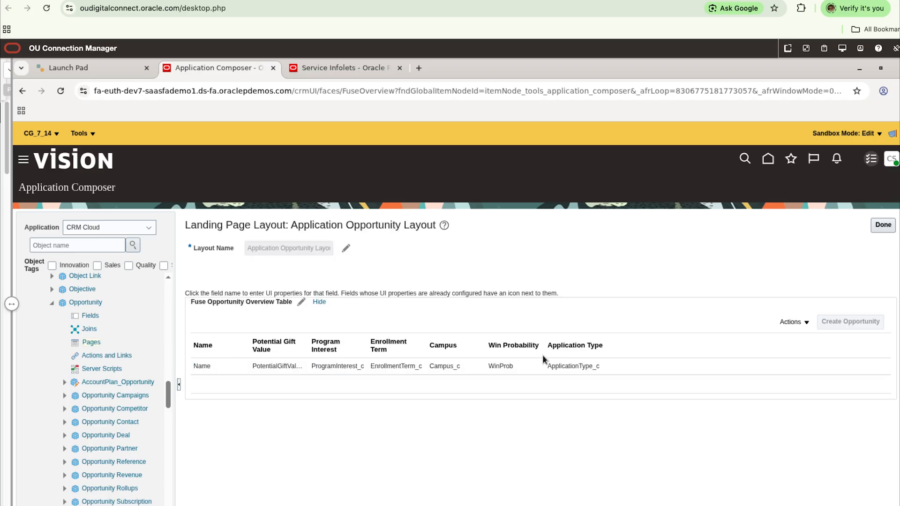
left_click(884, 226)
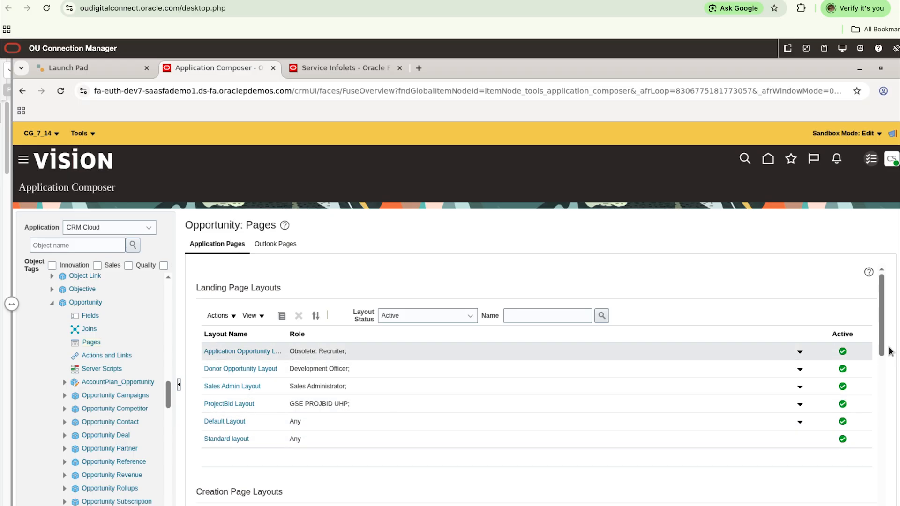
- Review the creation and details page layouts, and view the duplication options for the Standard creation layout without making a copy
left_click_drag(881, 353, 870, 406)
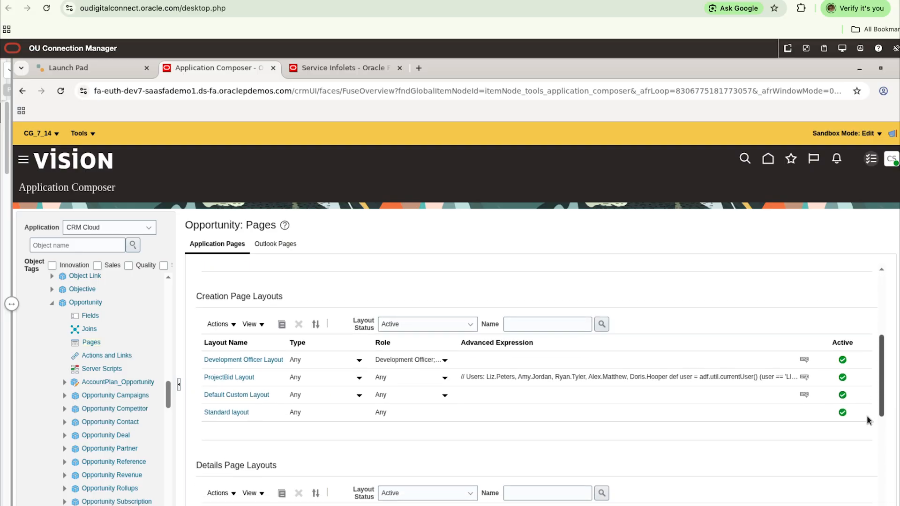
scroll(870, 406, "down", 5)
scroll(861, 437, "up", 2)
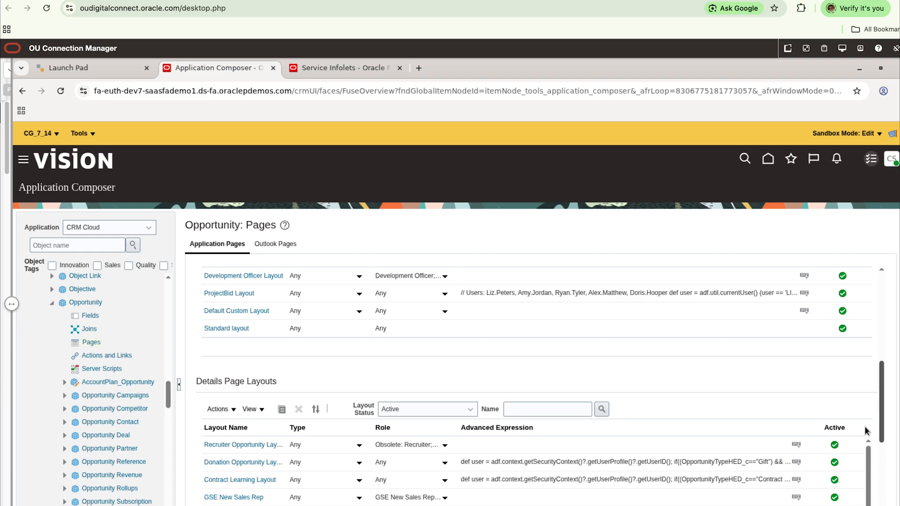
scroll(867, 427, "up", 1)
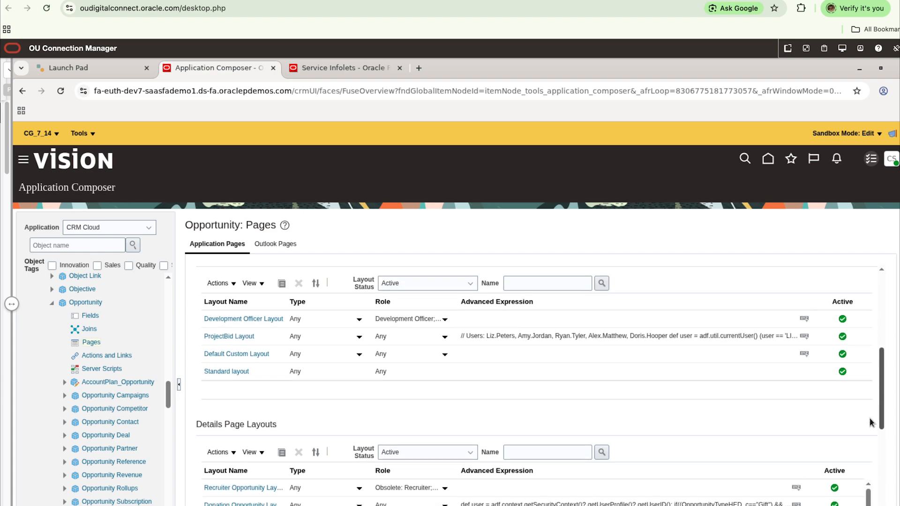
left_click(265, 370)
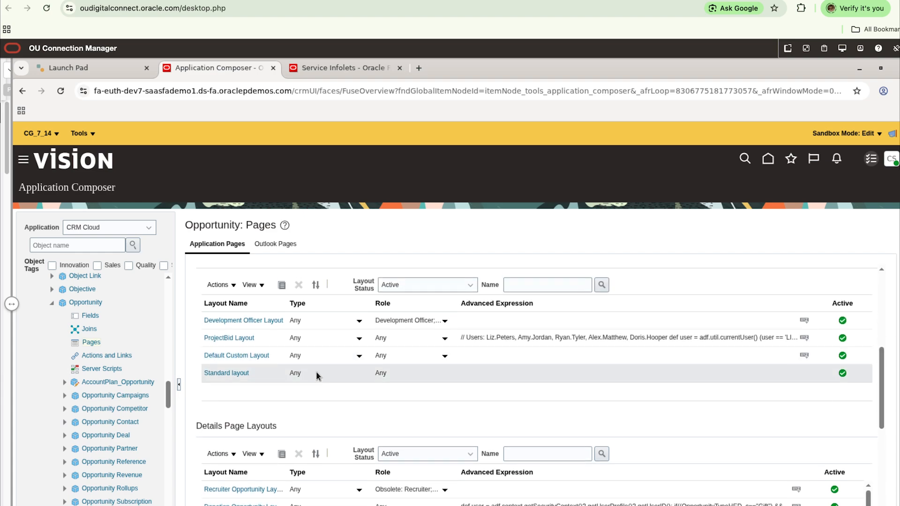
left_click(281, 285)
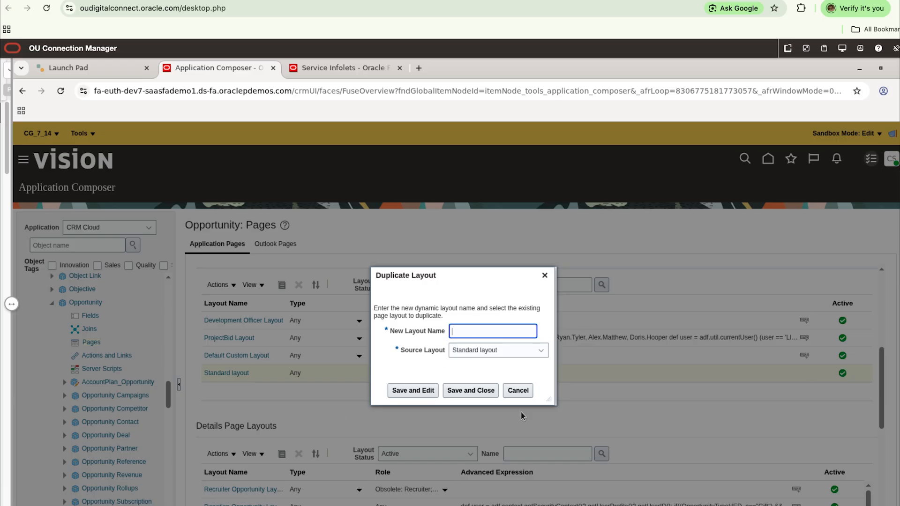
left_click(544, 275)
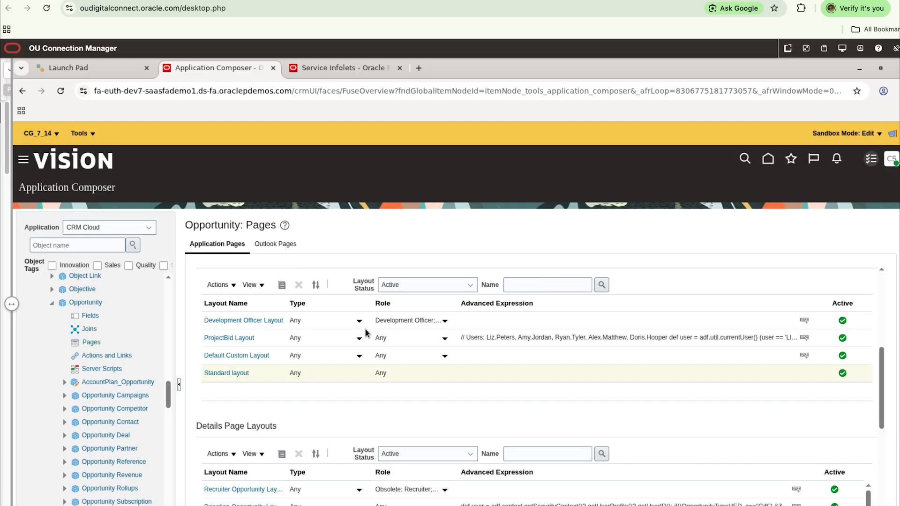
- Open the Default Custom Layout creation page layout and look over its Create Opportunity form and Edit Revenue Table
left_click(248, 357)
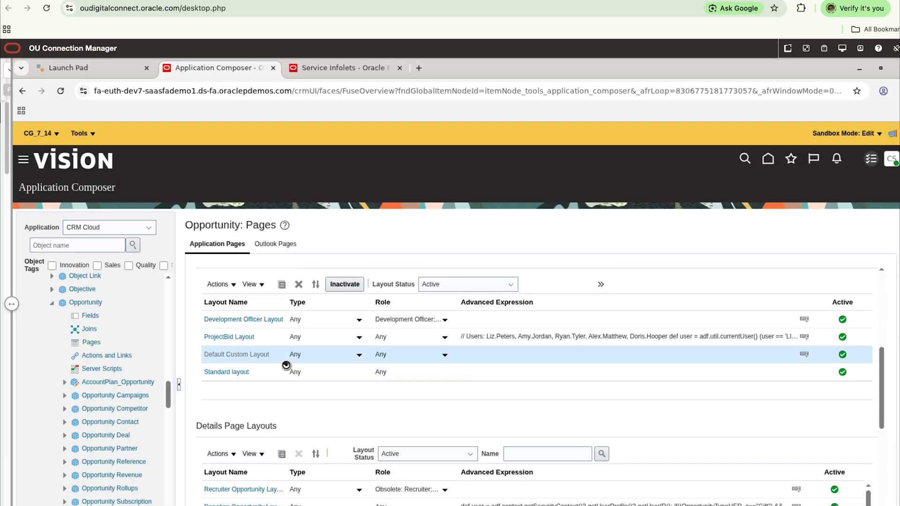
left_click(242, 344)
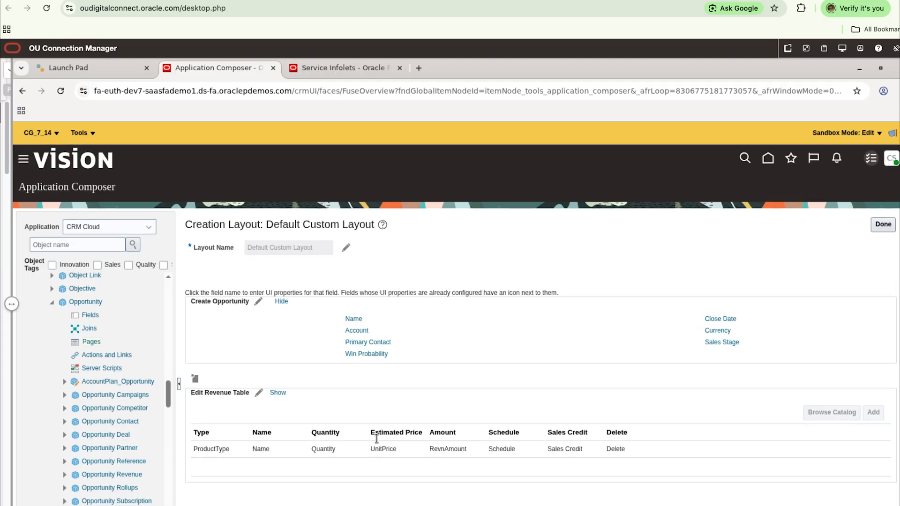
scroll(417, 321, "down", 1)
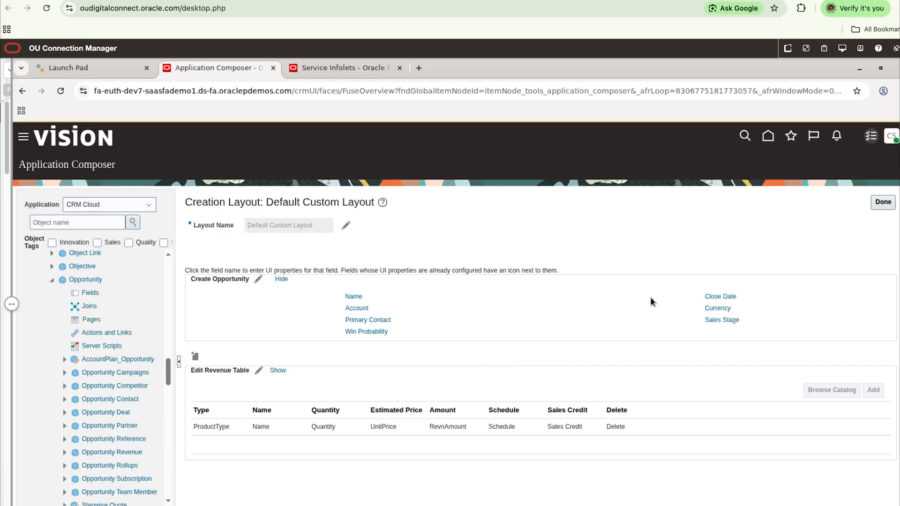
- Examine the available and selected fields of the Create Opportunity form, cancel without changes, and close the Default Custom Layout
left_click(261, 280)
left_click(260, 277)
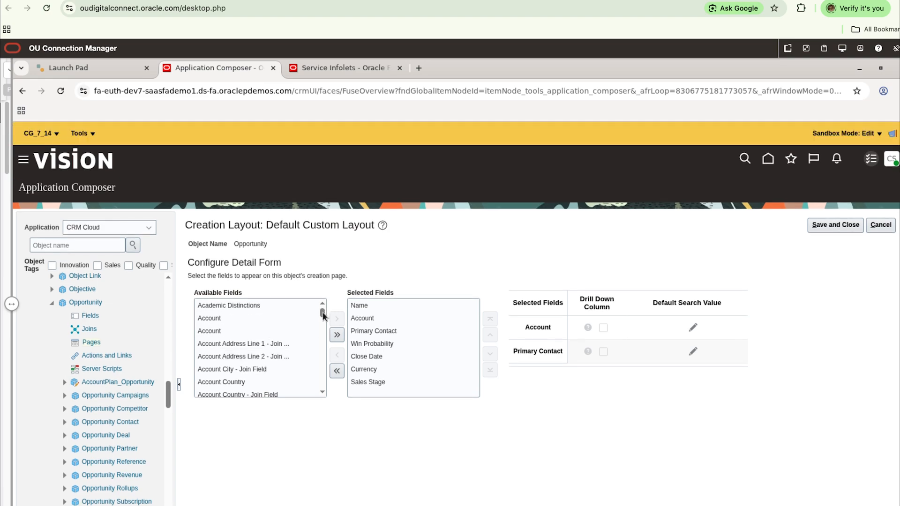
left_click_drag(323, 315, 308, 406)
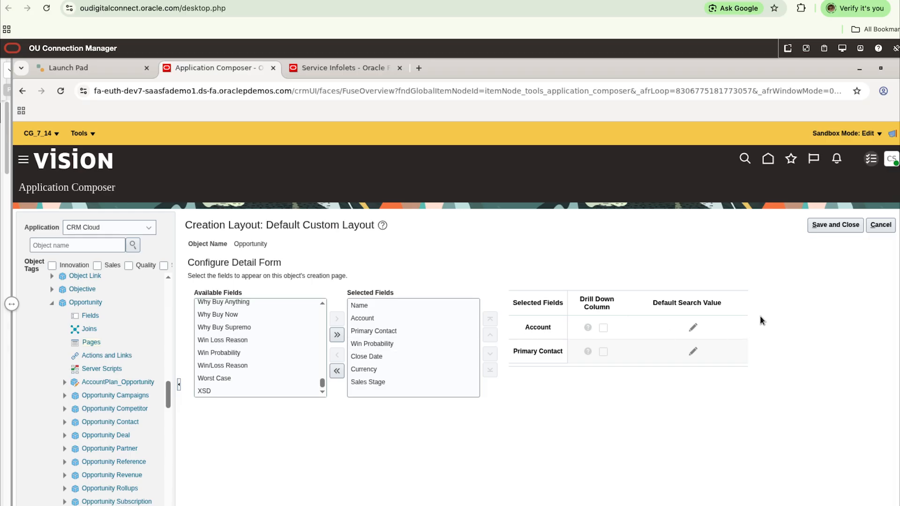
left_click(881, 230)
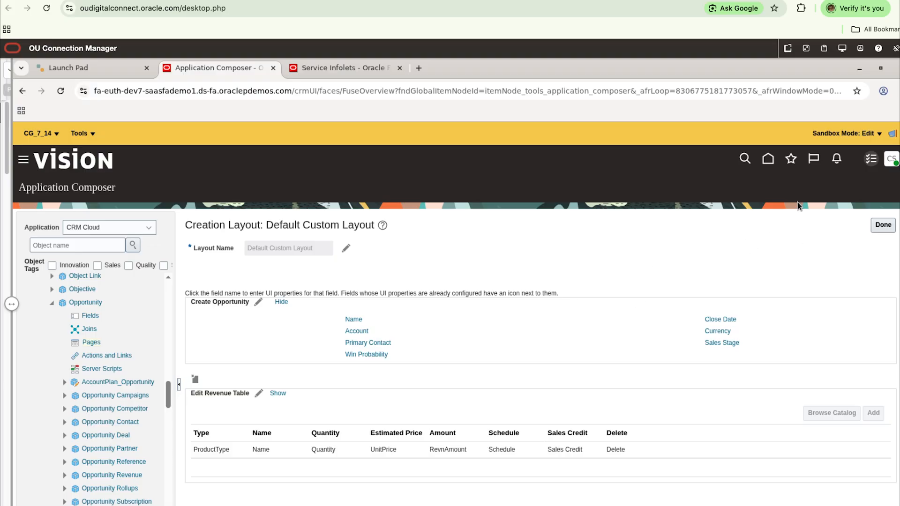
left_click(885, 227)
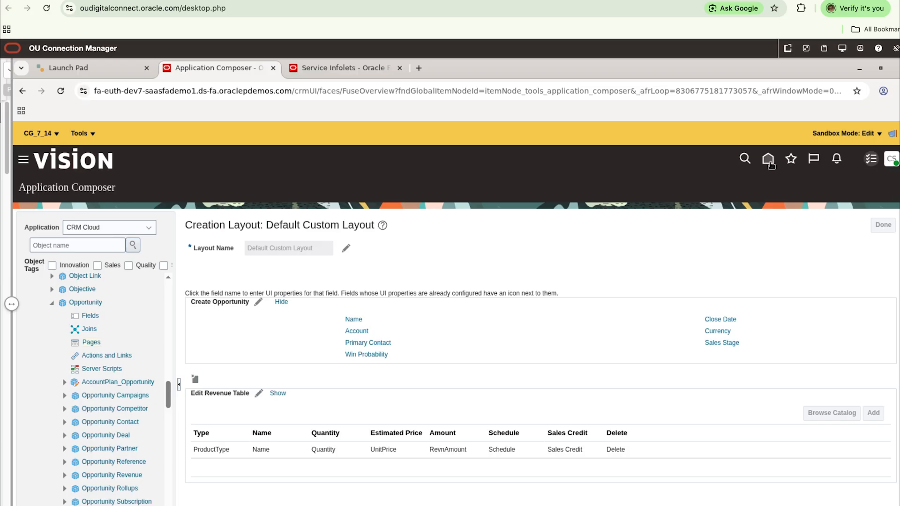